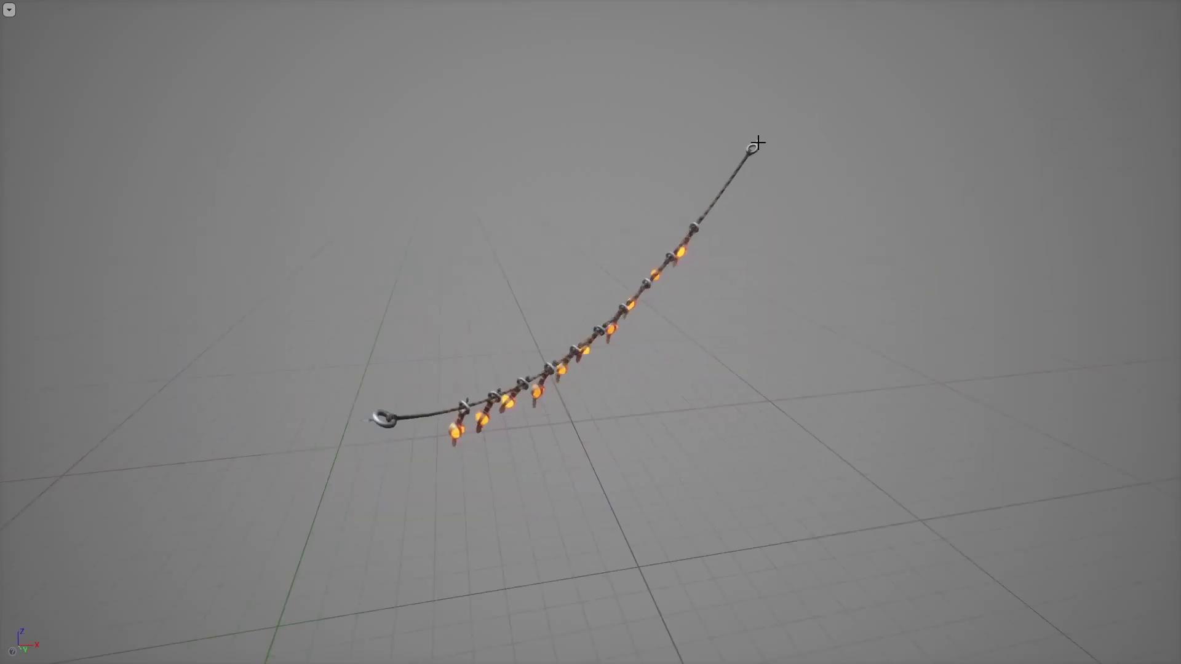
Raise the rope's upper anchor point along Z and shift it along X toward the rope's other end.
left_click(754, 148)
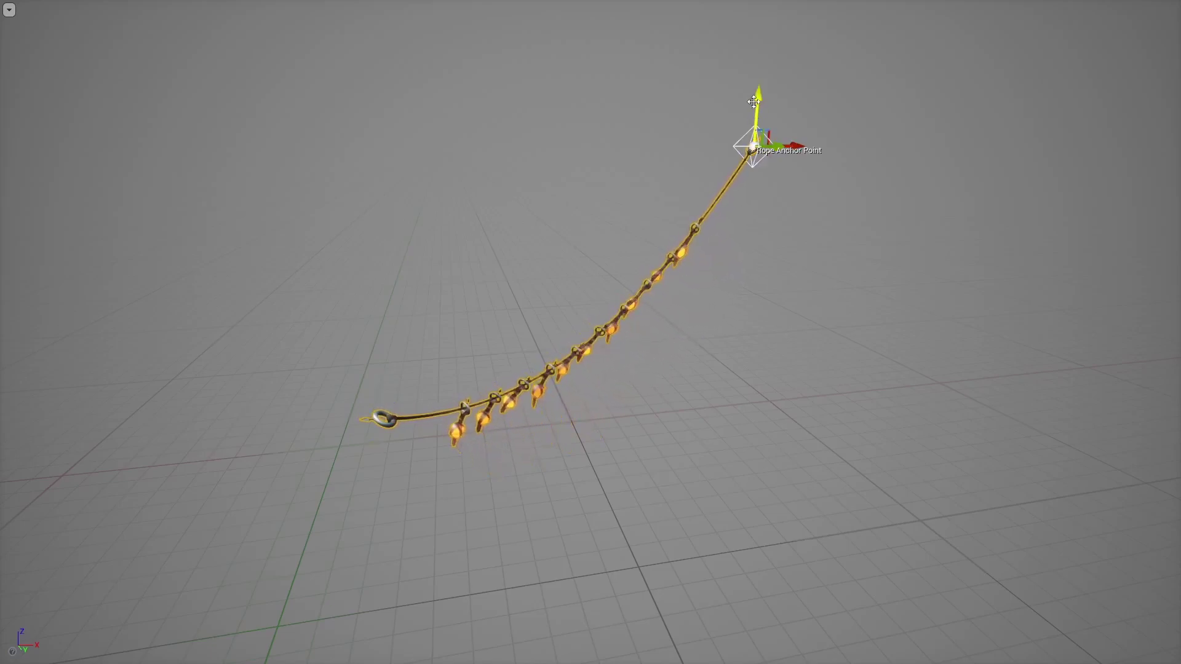
left_click_drag(756, 94, 755, 6)
left_click_drag(806, 149, 769, 159, "alt")
middle_click_drag(807, 148, 814, 127)
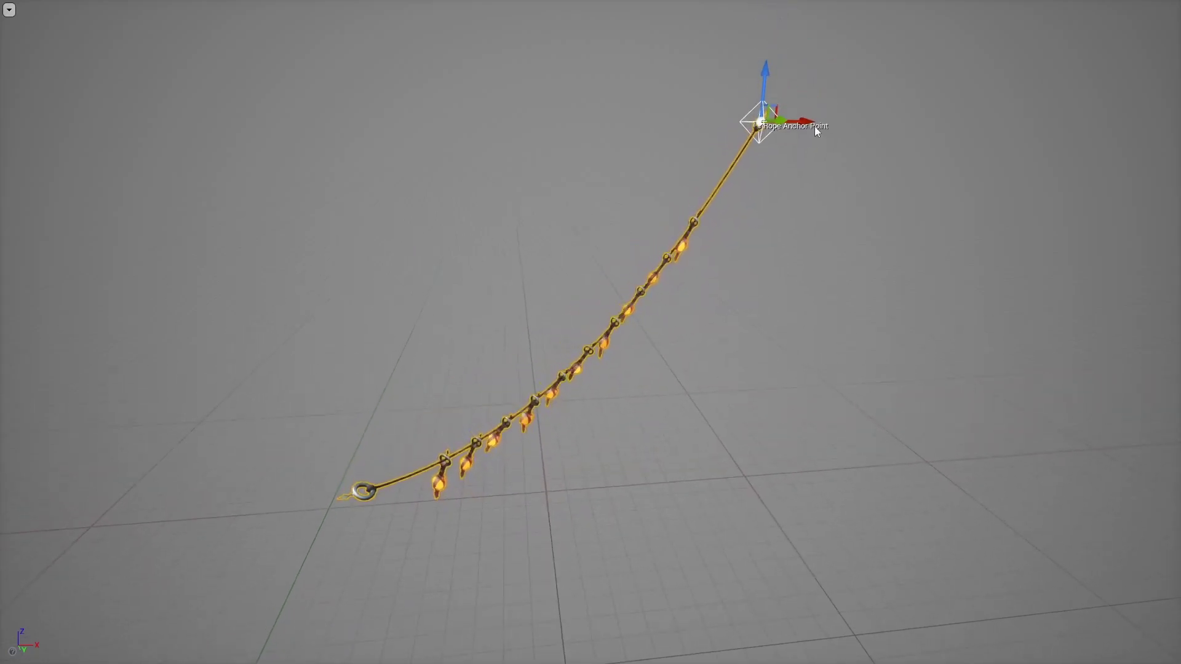
left_click_drag(811, 123, 572, 123)
left_click_drag(619, 239, 855, 234, "alt")
left_click_drag(401, 26, 209, 384)
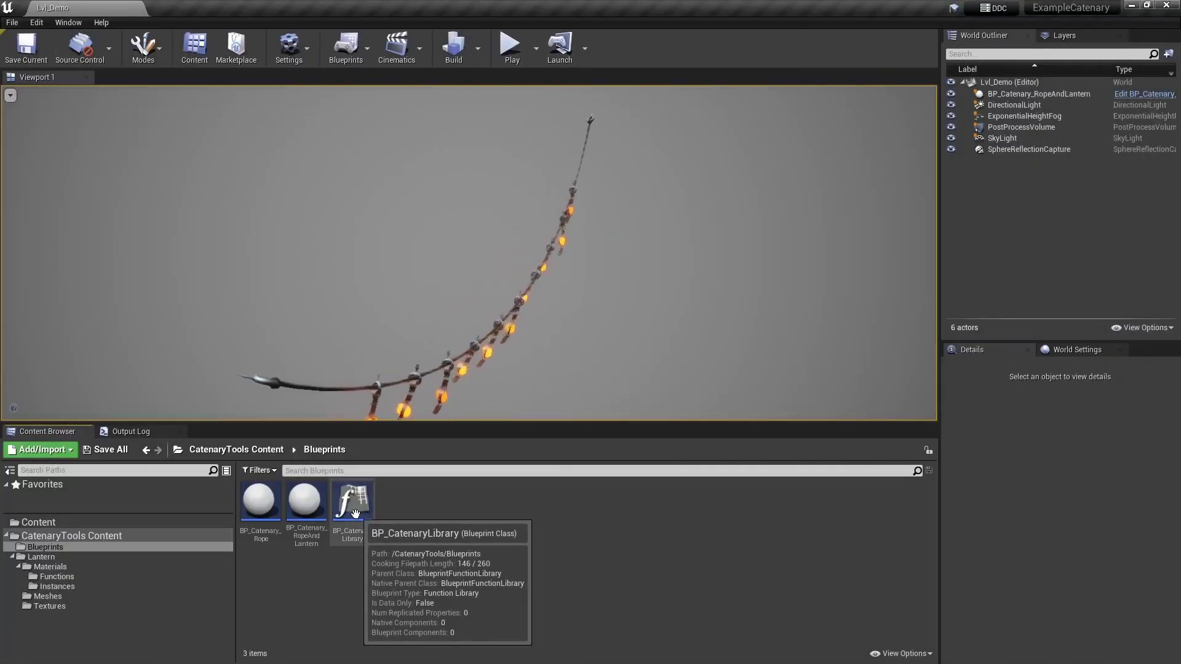
Open the BP_CatenaryLibrary blueprint and inspect the inputs and outputs of its GetCatenaryPoints and GetCatenaryPoint functions.
double_click(356, 514)
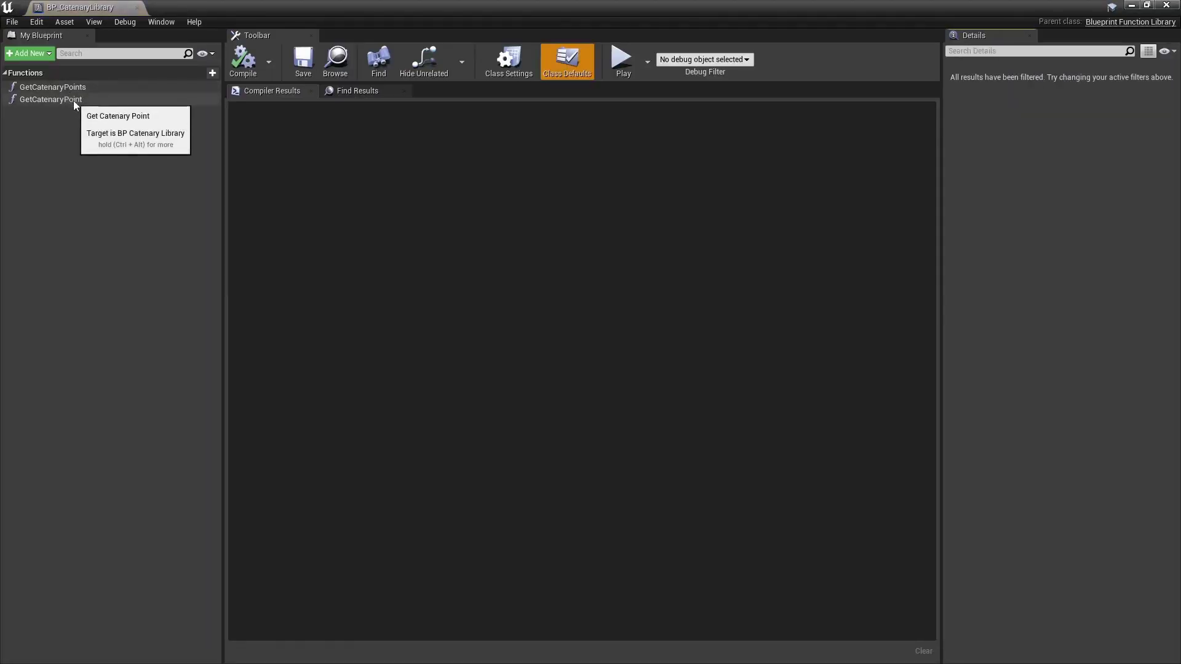
left_click(93, 88)
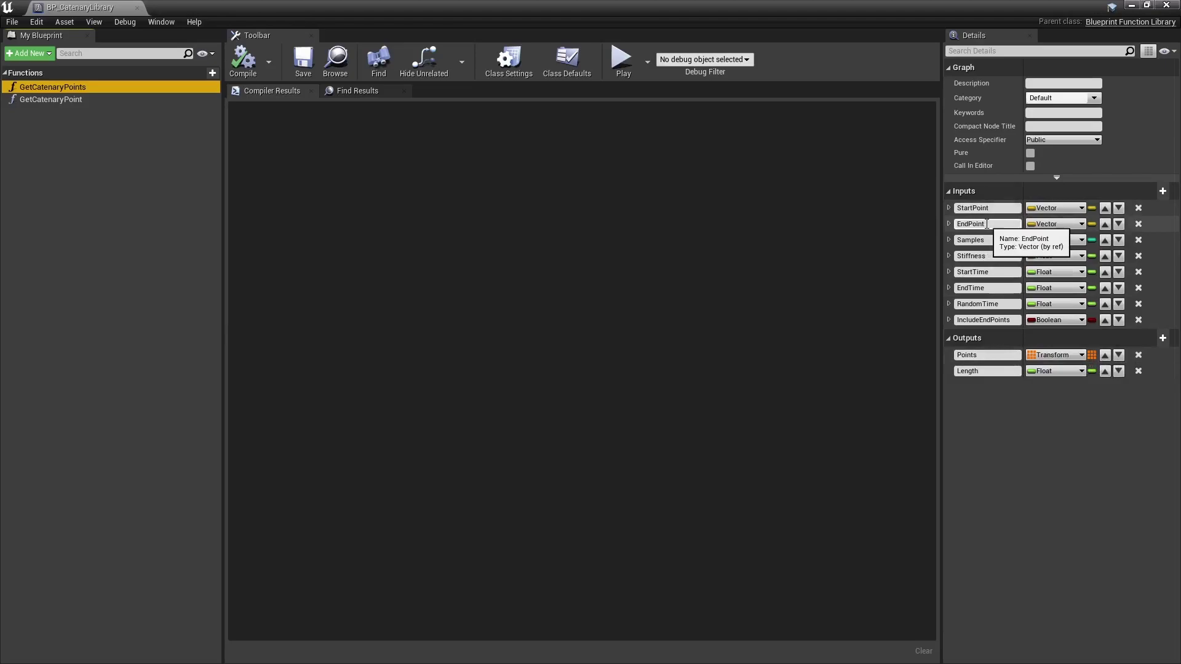
left_click(67, 99)
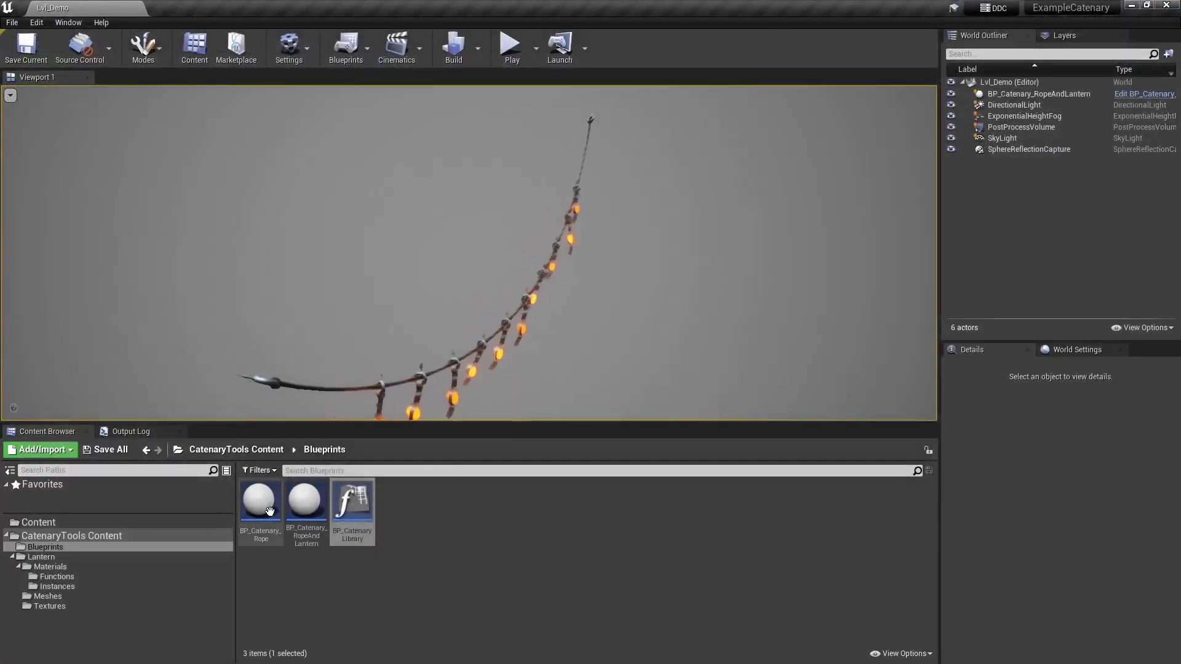
Open the BP_Catenary_Rope blueprint and examine its Construct Rope function and RopePMC component.
double_click(272, 511)
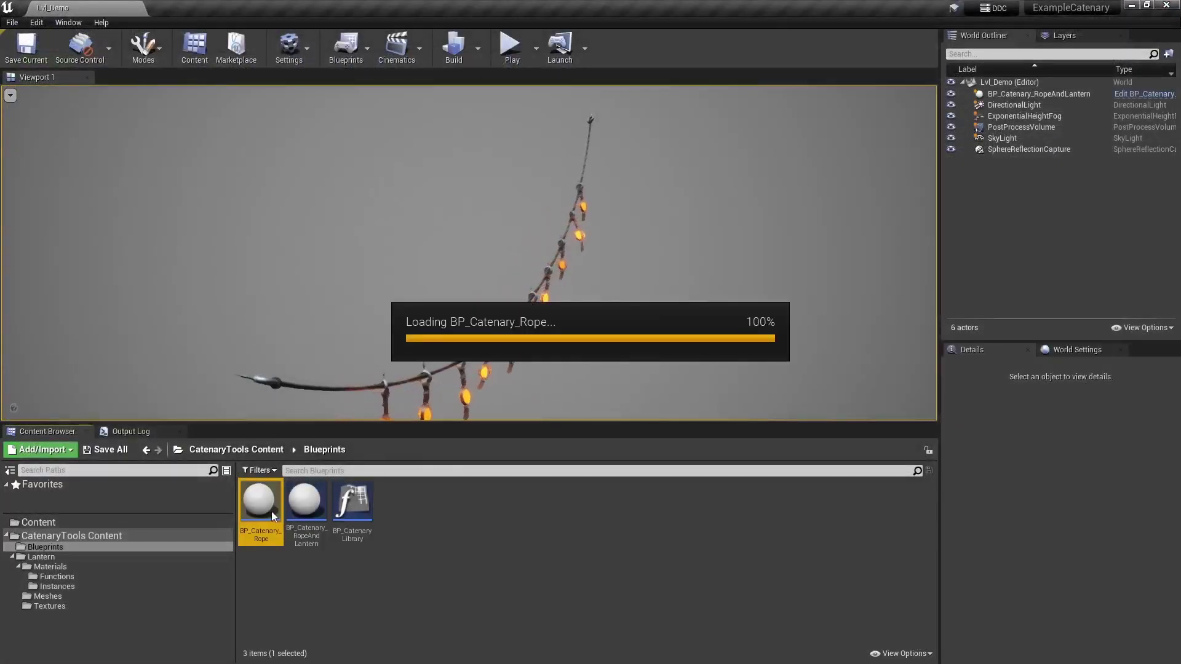
right_click_drag(544, 352, 557, 352)
left_click(599, 273)
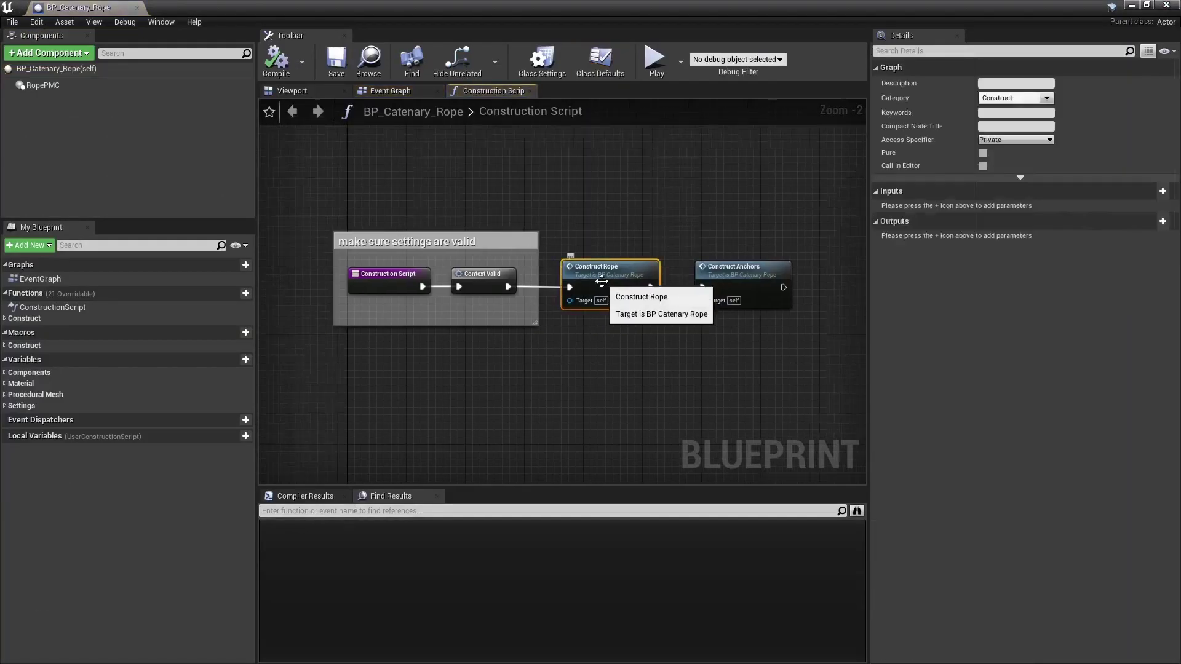
double_click(599, 274)
left_click(43, 85)
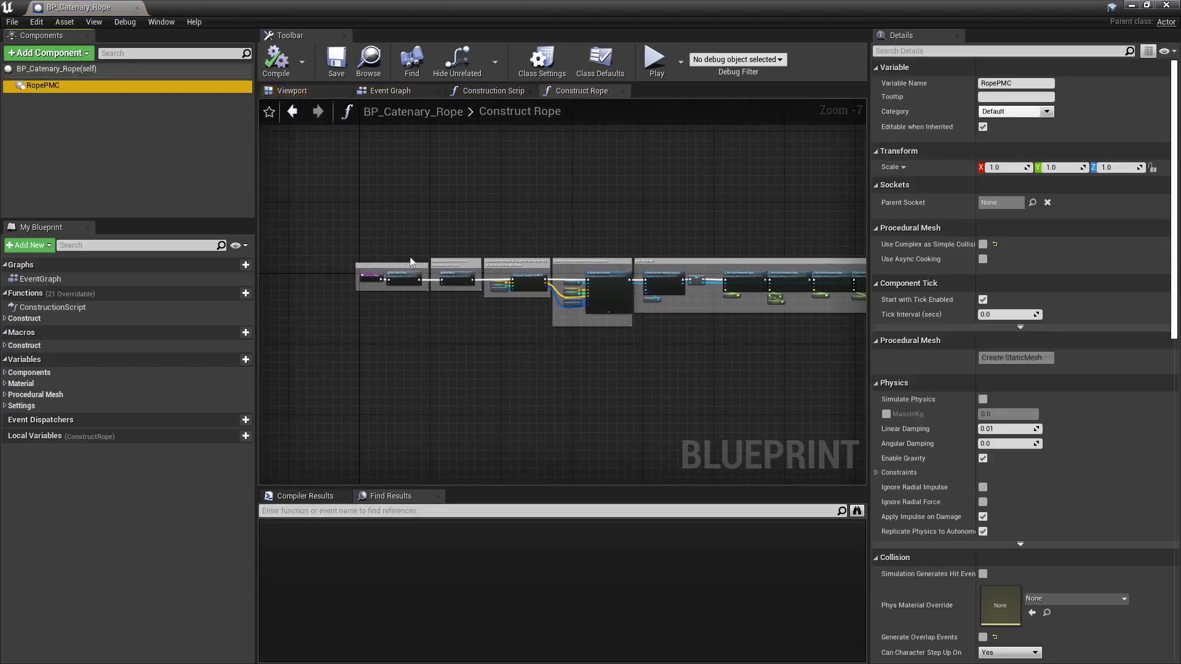
scroll(476, 284, "up", 4)
right_click_drag(669, 304, 454, 323)
scroll(467, 327, "down", 1)
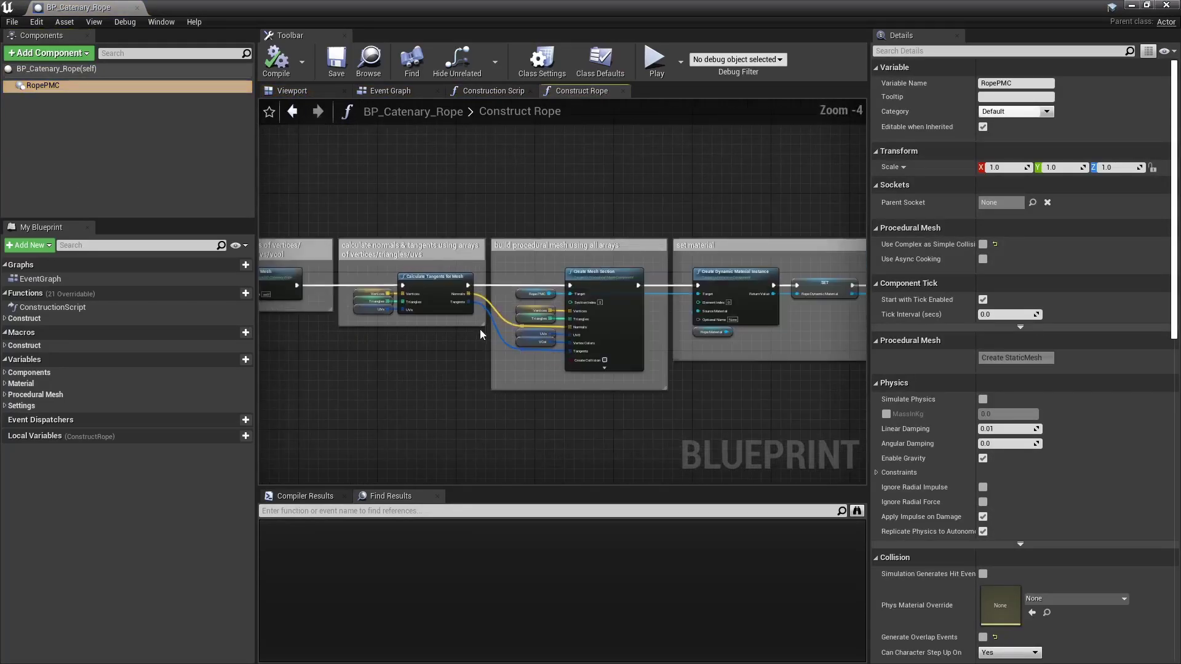
Review the rope blueprint's construction script and event graph, and close the blueprint.
left_click(497, 92)
scroll(536, 209, "down", 2)
scroll(536, 209, "up", 1)
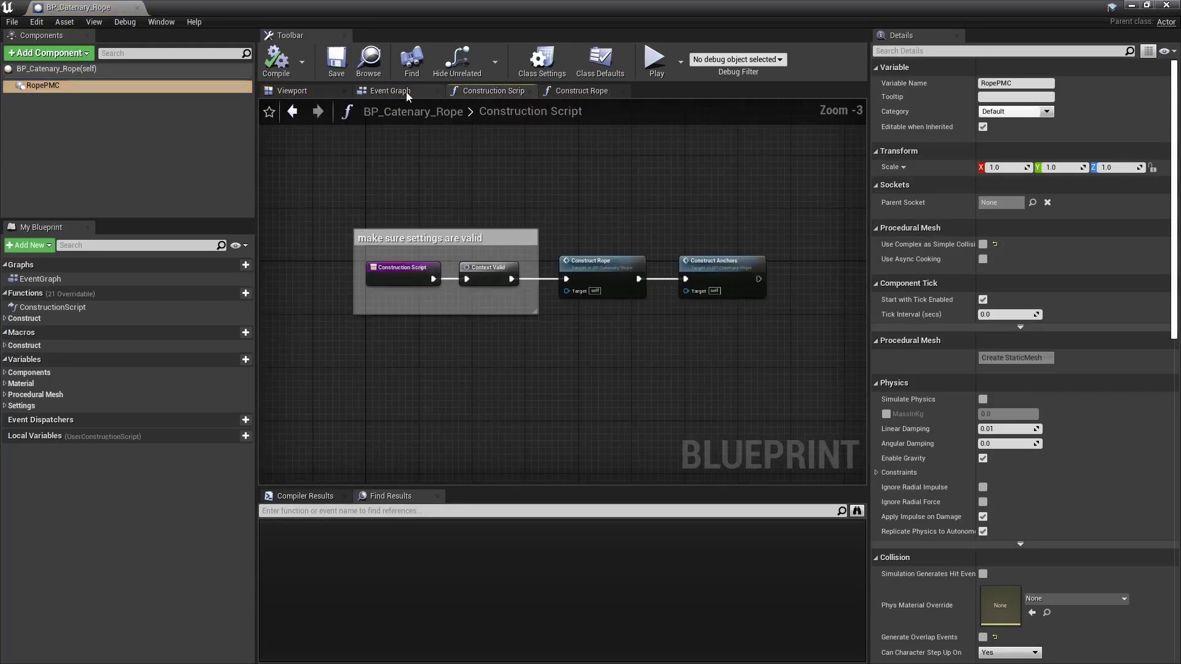
left_click(405, 93)
left_click(478, 94)
left_click(1165, 5)
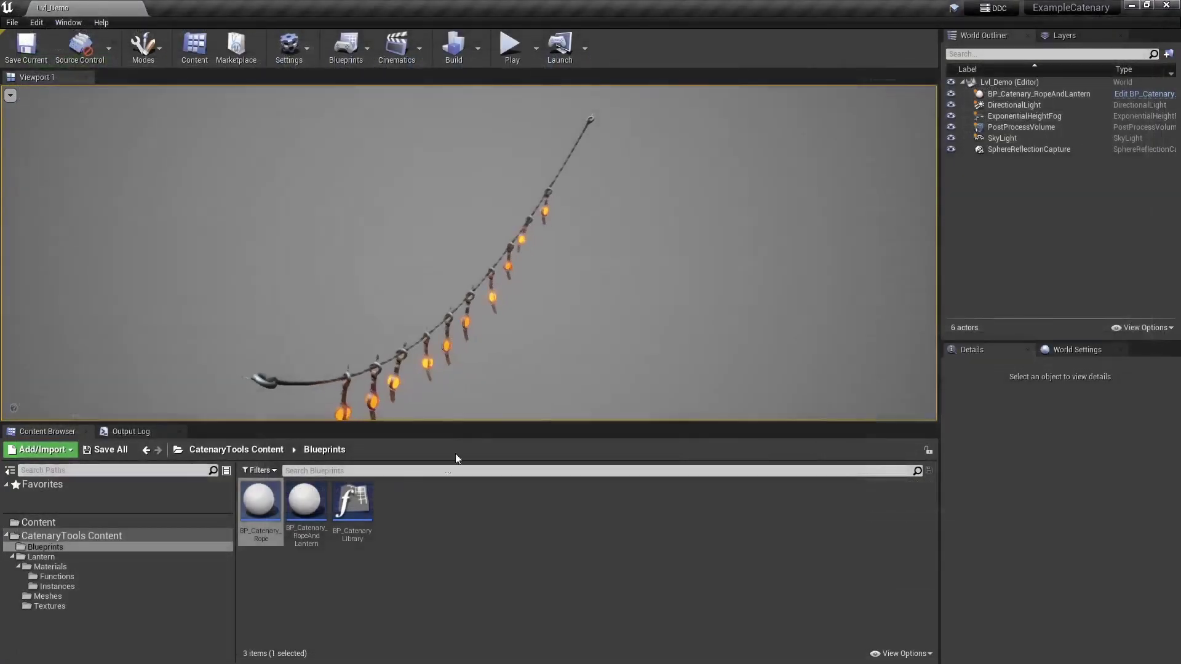
Open the BP_Catenary_RopeAndLantern blueprint, examine its Construct Lanterns function, and close it.
left_click(310, 505)
double_click(313, 510)
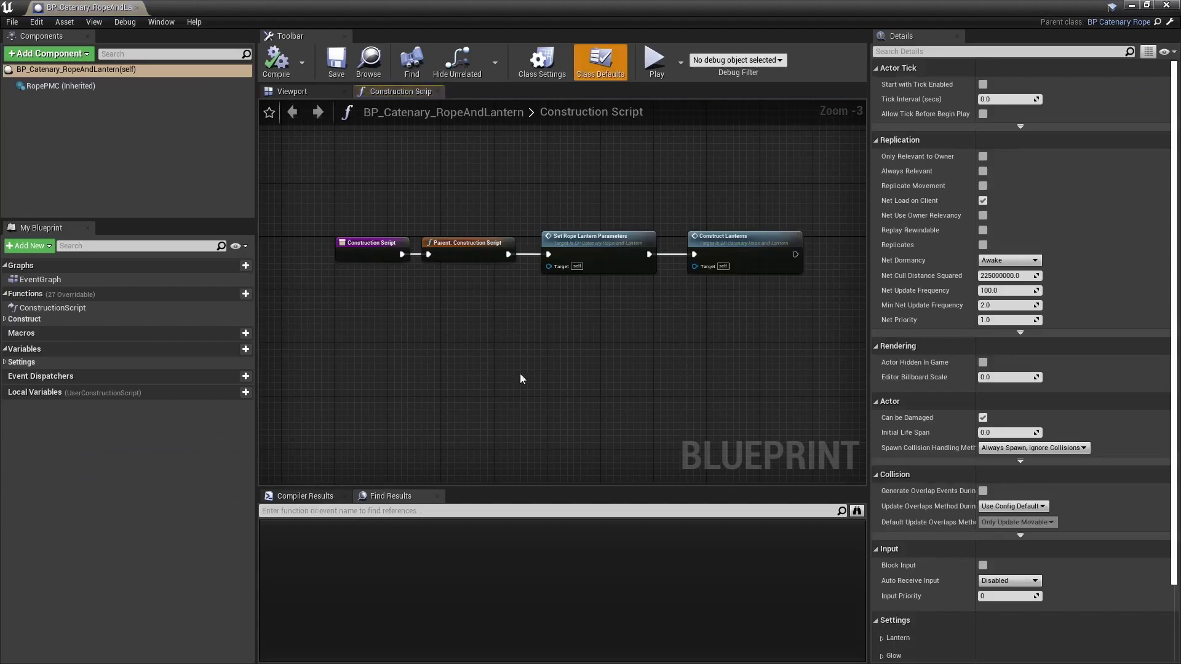
double_click(688, 251)
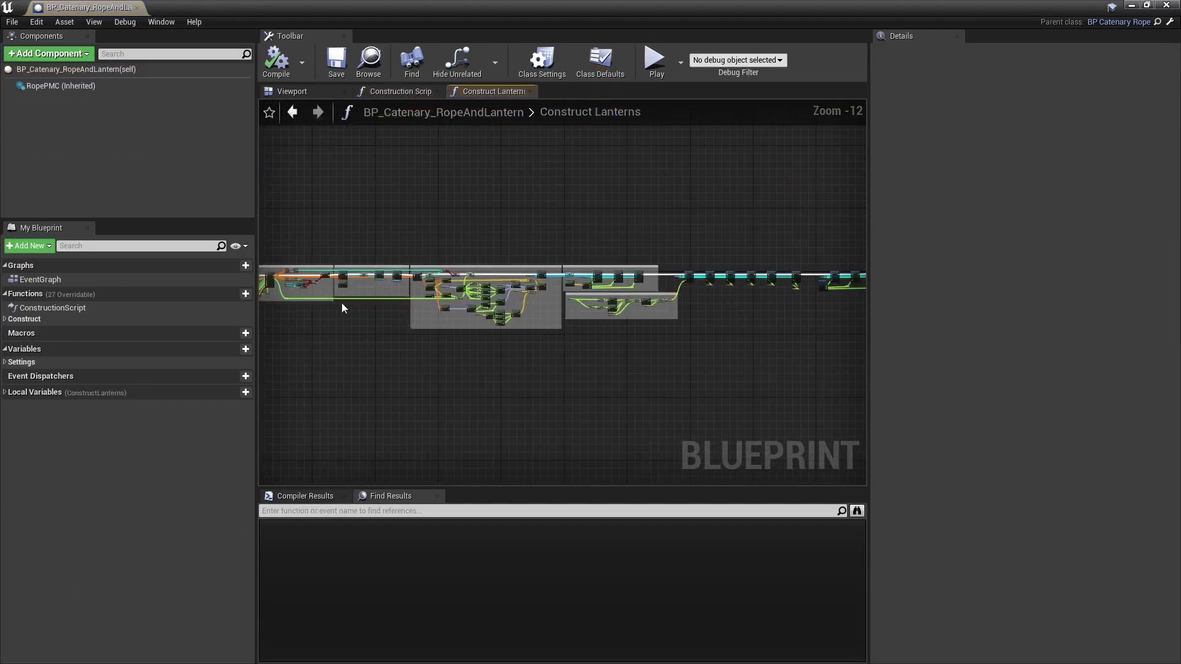
right_click_drag(278, 298, 602, 306)
scroll(573, 276, "up", 9)
left_click(595, 271)
left_click(1171, 5)
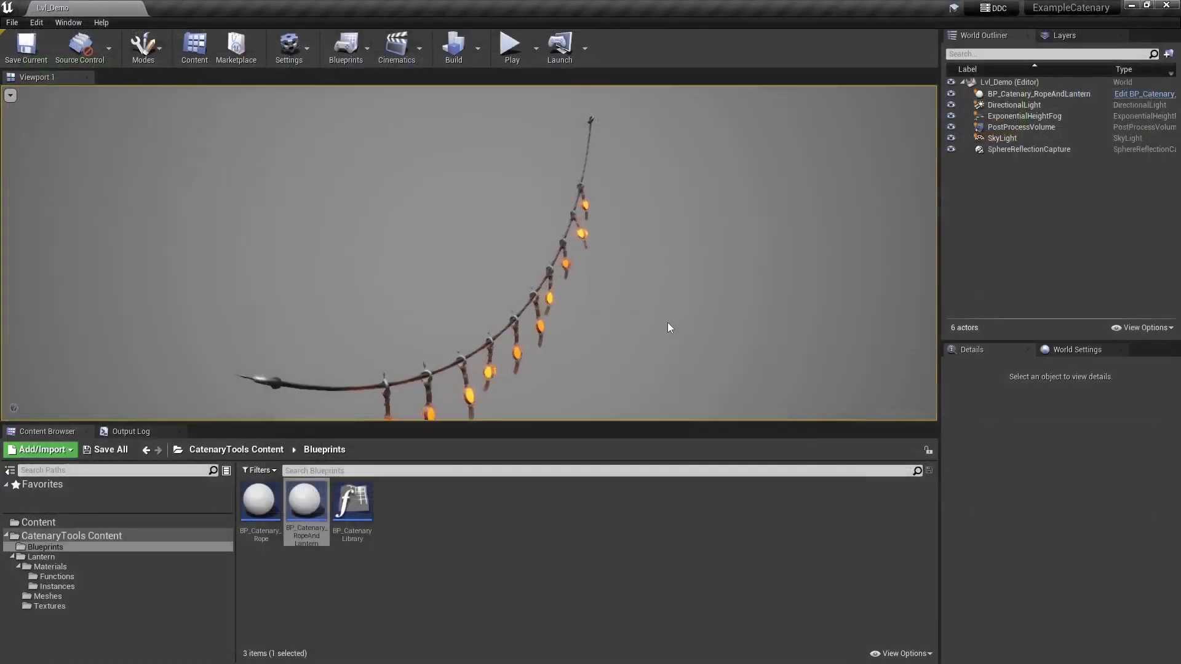
Move the BP_Catenary_RopeAndLantern actor along X in the level and lower its rope anchor point along Z.
left_click(1032, 93)
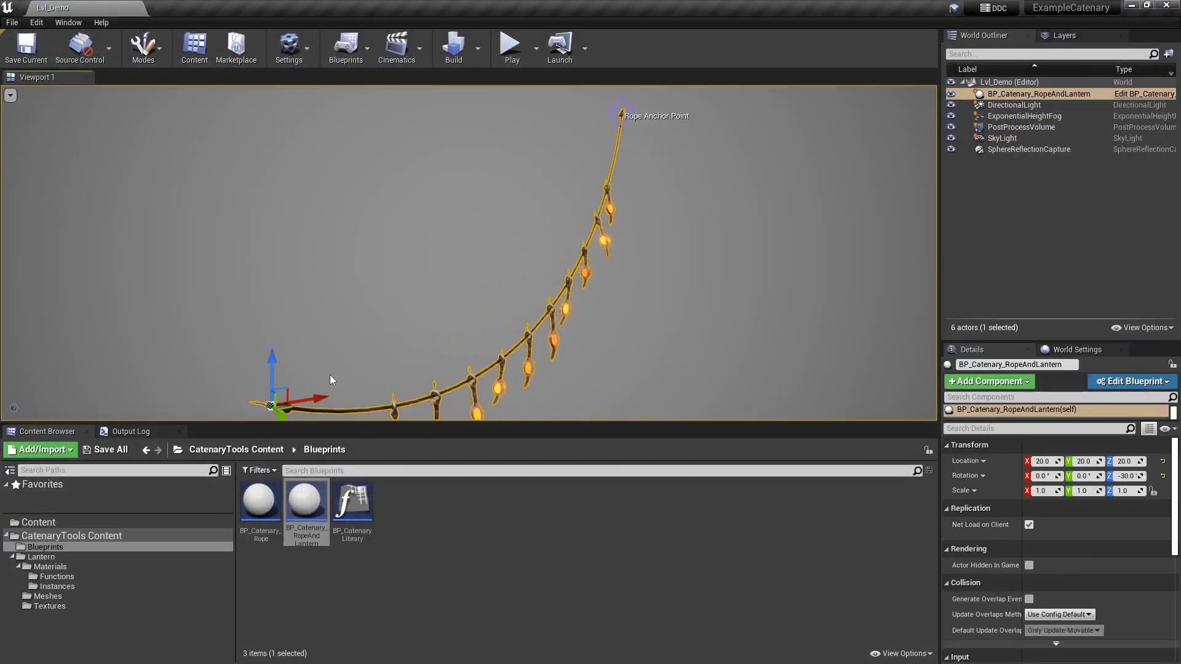
left_click_drag(317, 396, 441, 381)
left_click(661, 127)
left_click_drag(661, 101, 659, 244)
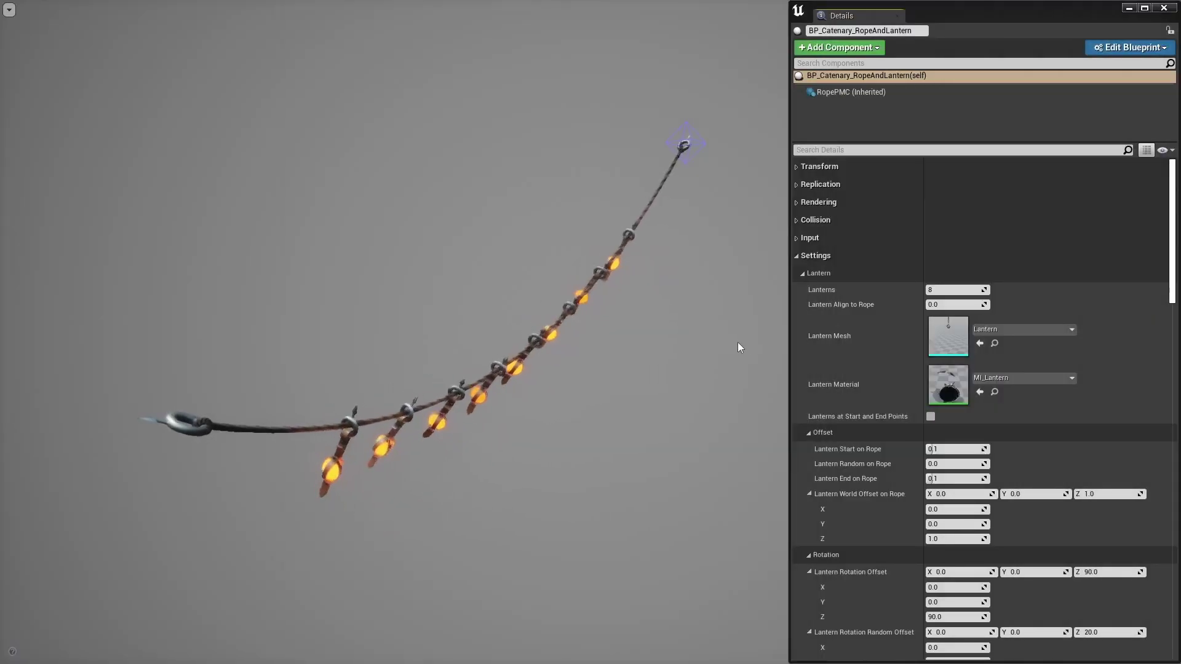
Try 4 and 8 lanterns on the rope, and set the Lanterns count to 10.
left_click(942, 289)
type("4")
key("Return")
type("8")
key("Return")
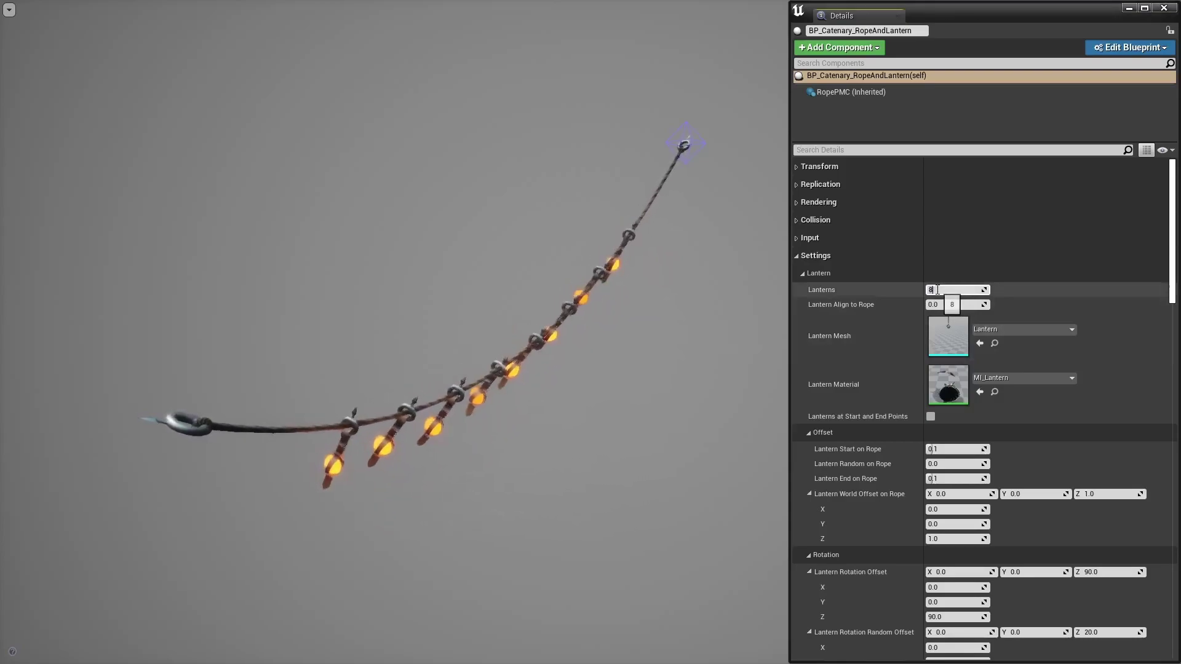
type("10")
Try a Lantern Align to Rope value of 1.0, and reset it to its default.
left_click_drag(942, 301, 990, 302)
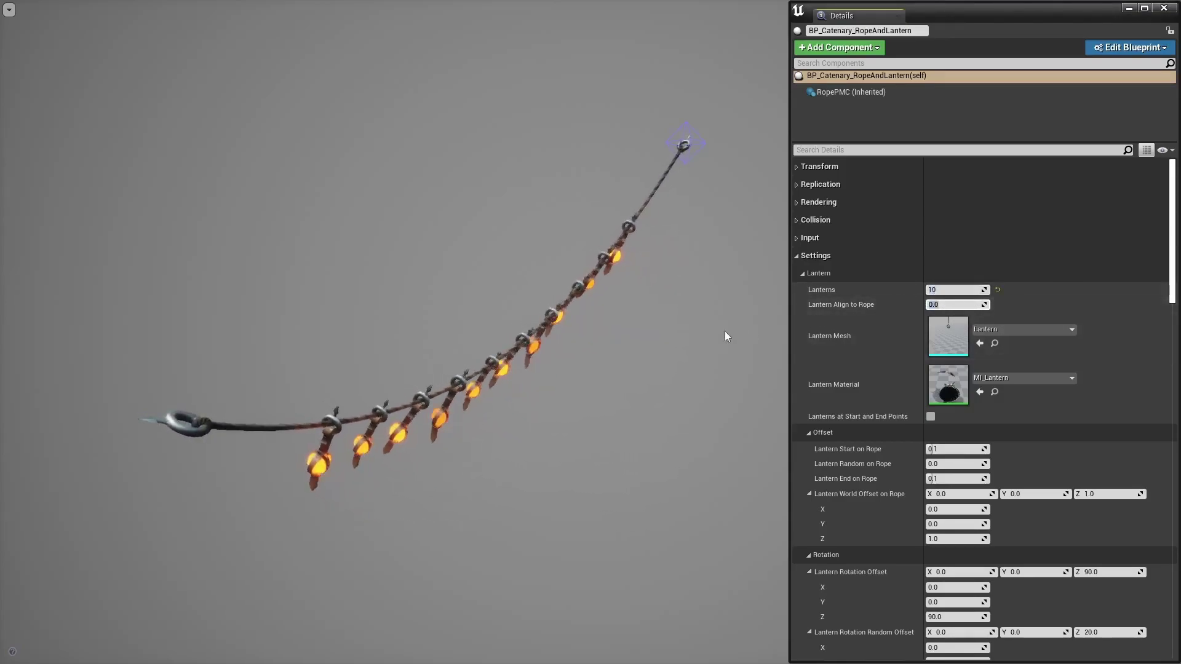
left_click_drag(630, 231, 667, 224, "alt")
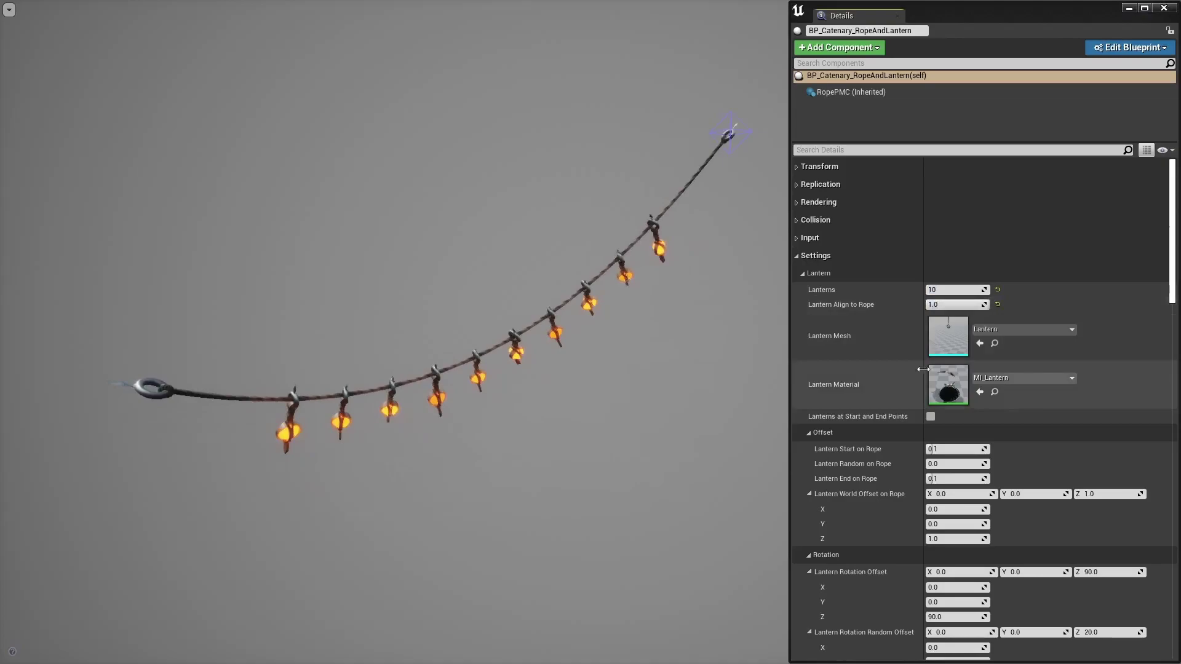
left_click(996, 305)
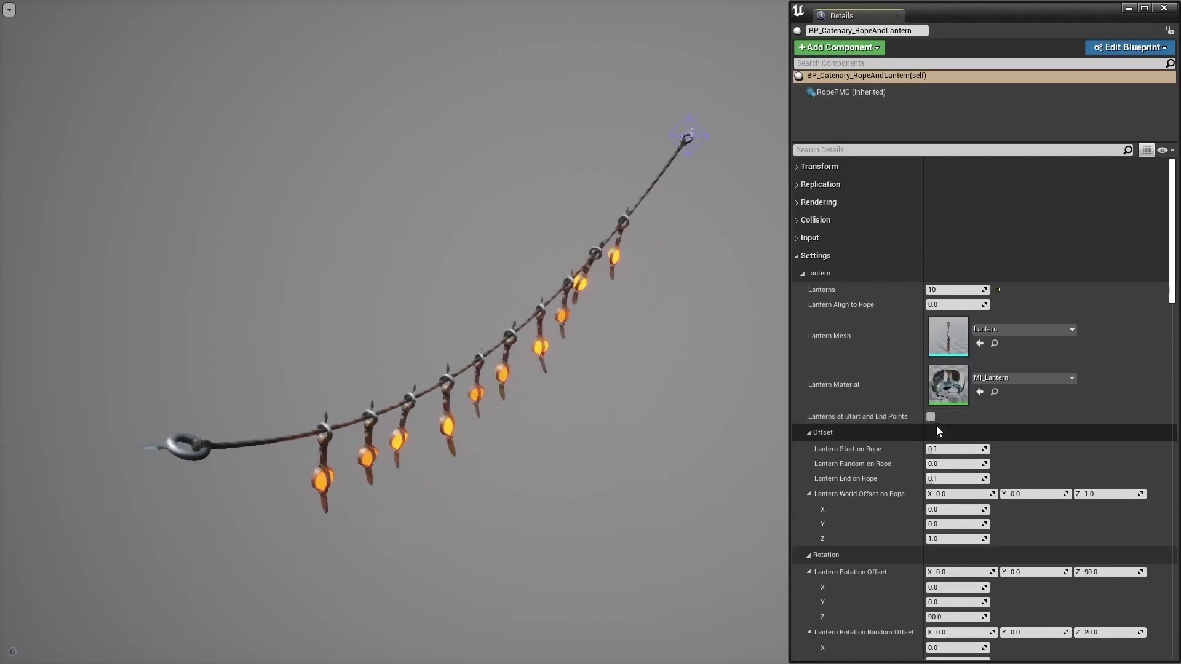
Try Lantern Start on Rope at 0.5 with Lantern End on Rope at 0.0, and set the start to 0.0 and Lantern Random on Rope to 1.0.
left_click(942, 448)
type(".5")
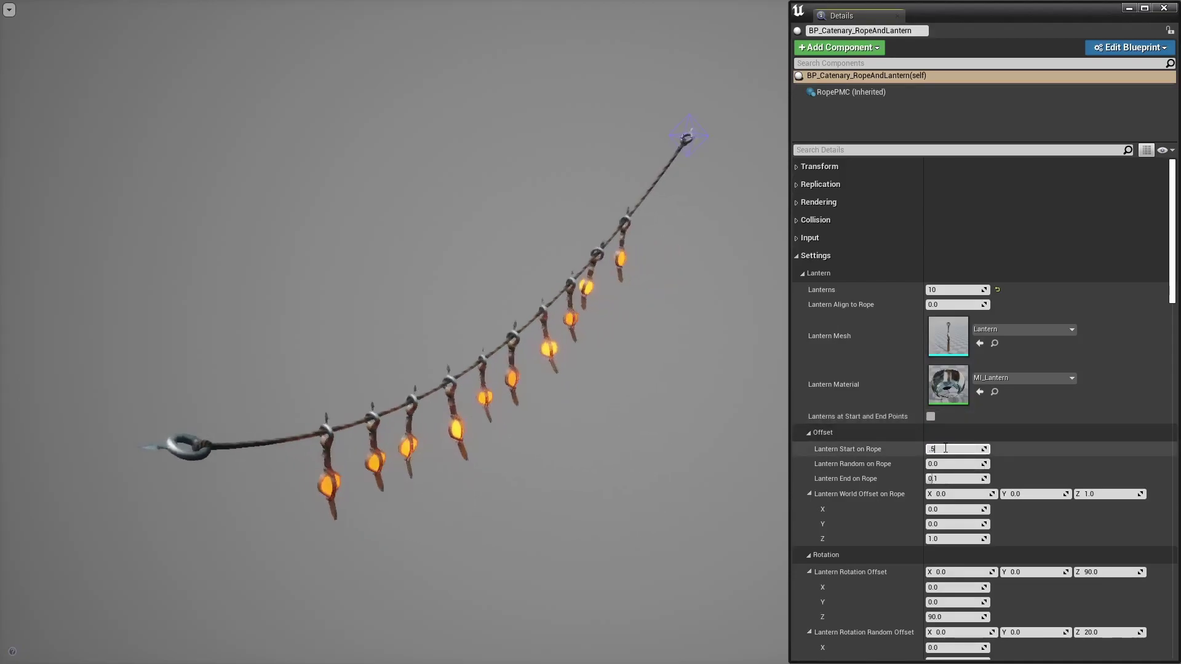
left_click(950, 479)
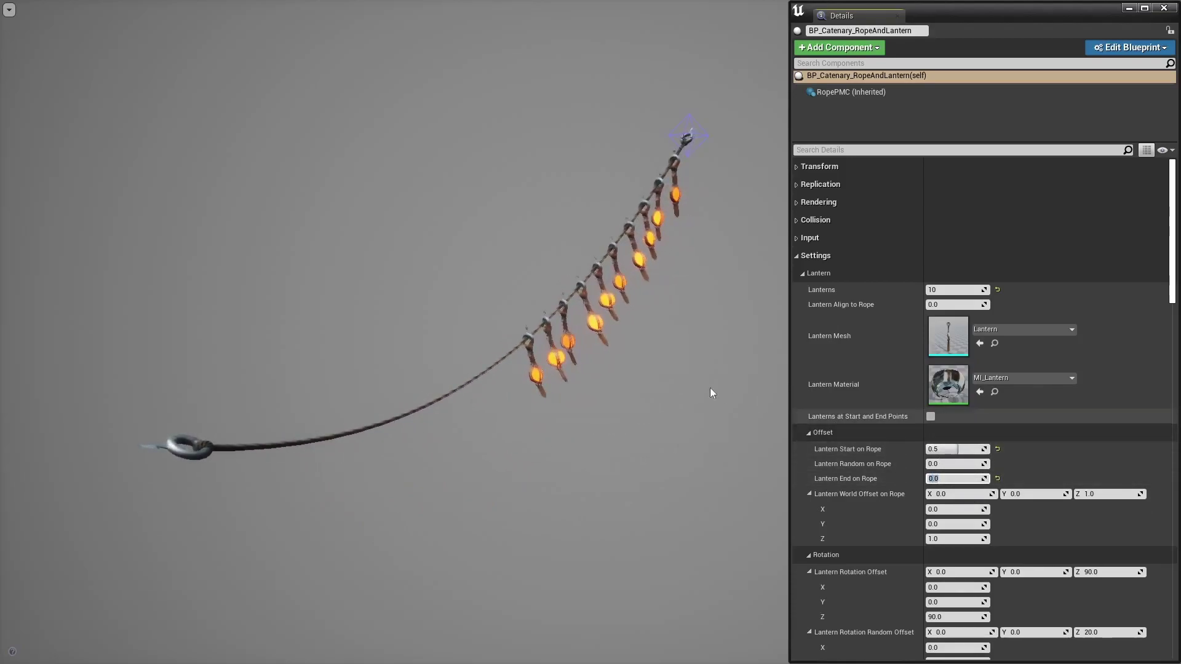
left_click(963, 450)
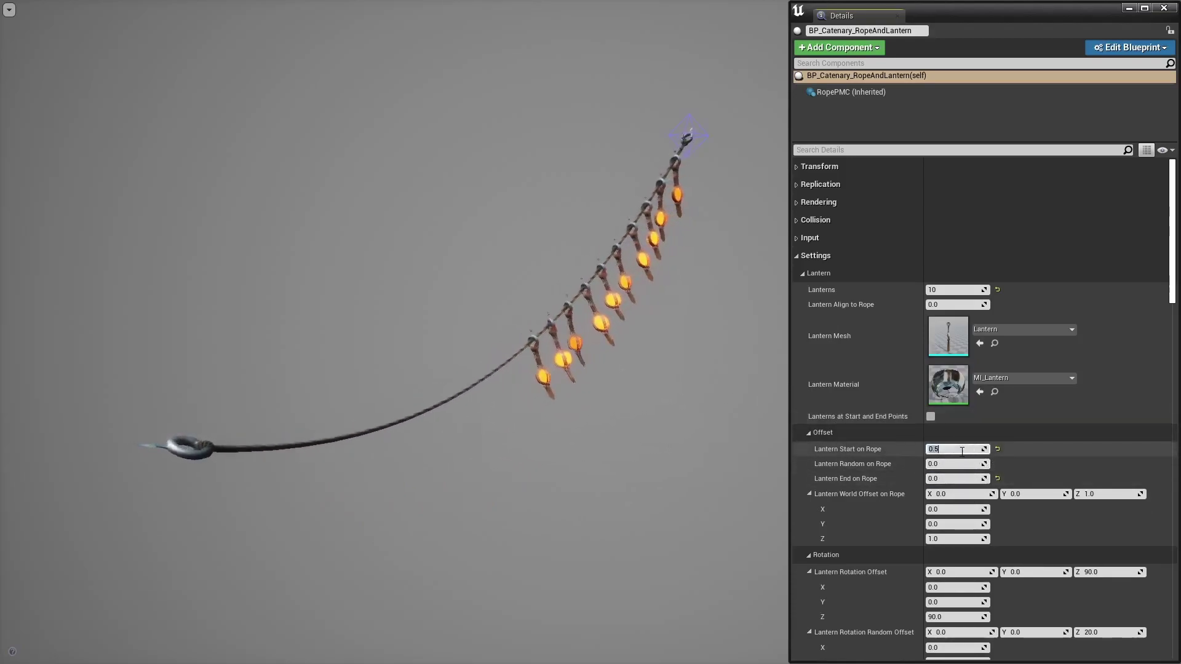
left_click(948, 465)
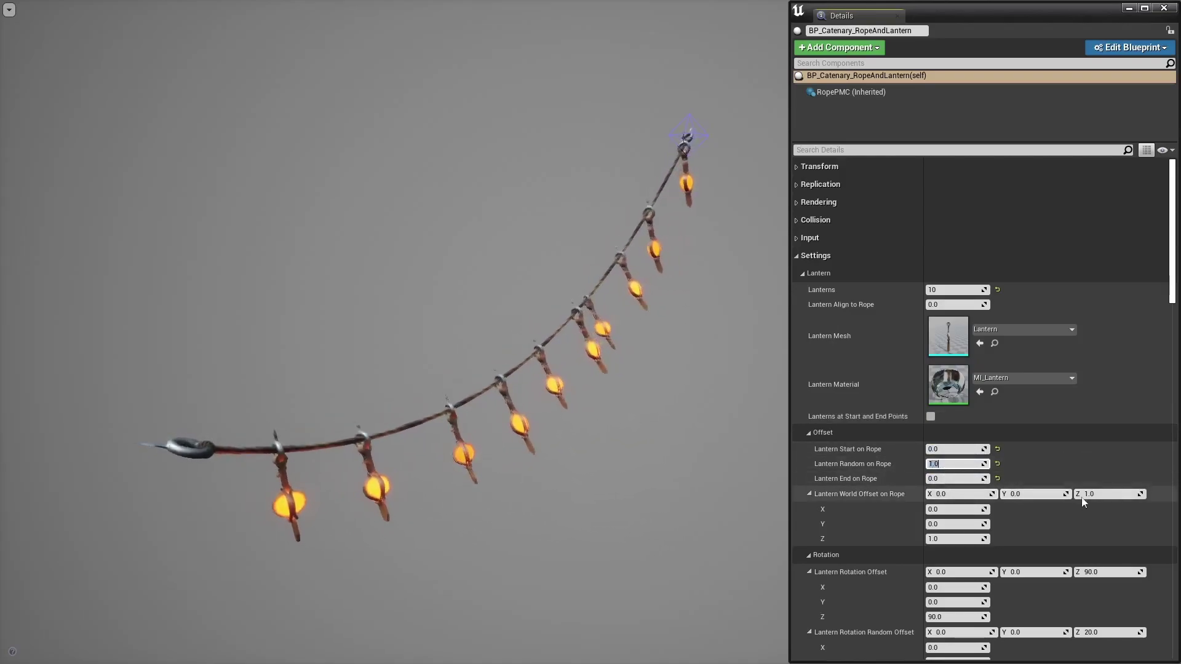
Try a Z value of 50 for Lantern World Offset on Rope, and restore it to 1.
left_click(1100, 494)
type("50")
key("Return")
type("1")
key("Return")
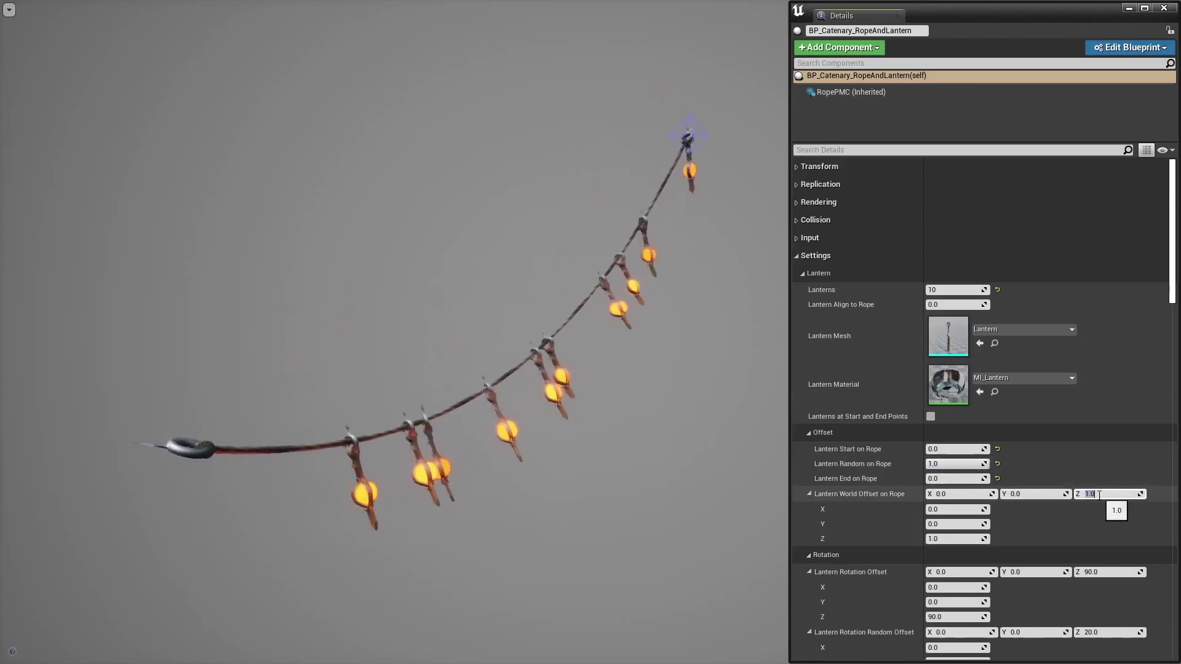
Try a Lantern Rotation Offset Z of 0, restore it to 90, and try a Lantern Rotation Random Offset Z of 90.
scroll(1038, 519, "down", 5)
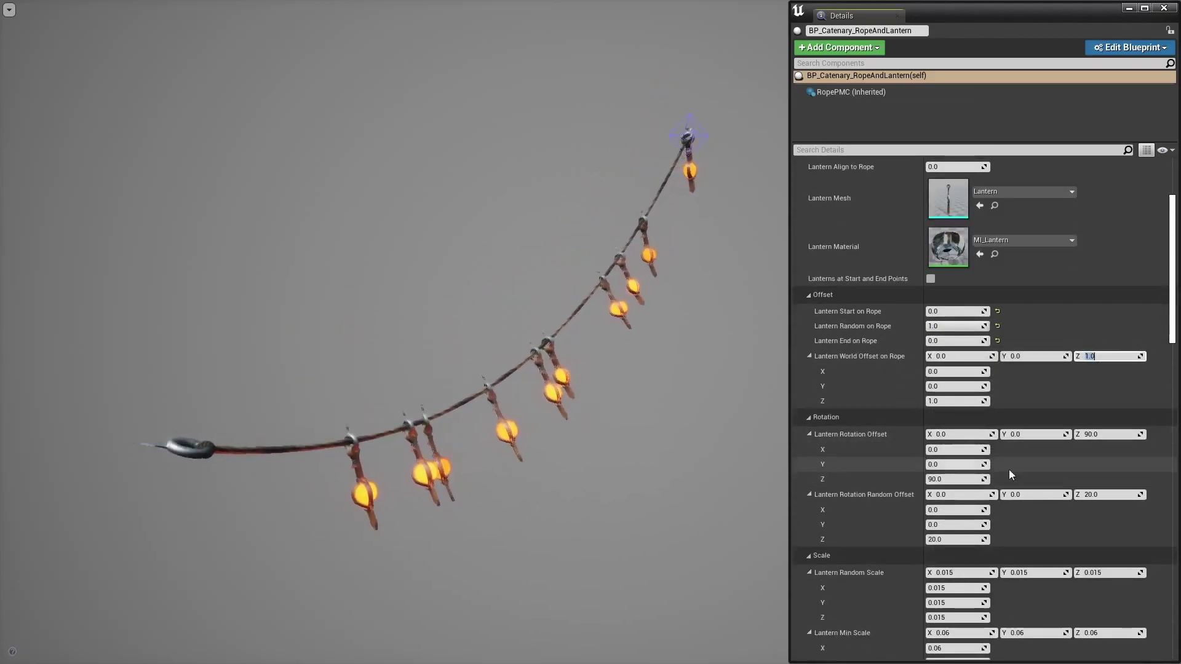
left_click(1095, 435)
type("0")
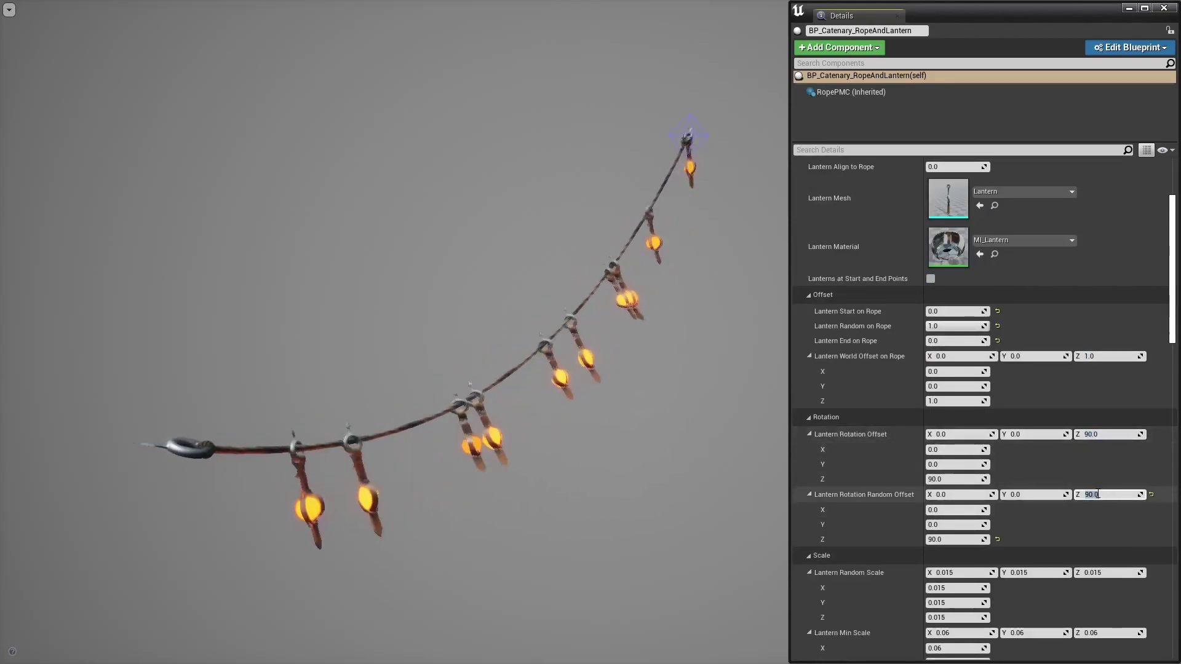
Set the Lantern Rotation Random Offset Z to 0.0 and Lantern Swing Degrees to 90.
scroll(1095, 503, "down", 8)
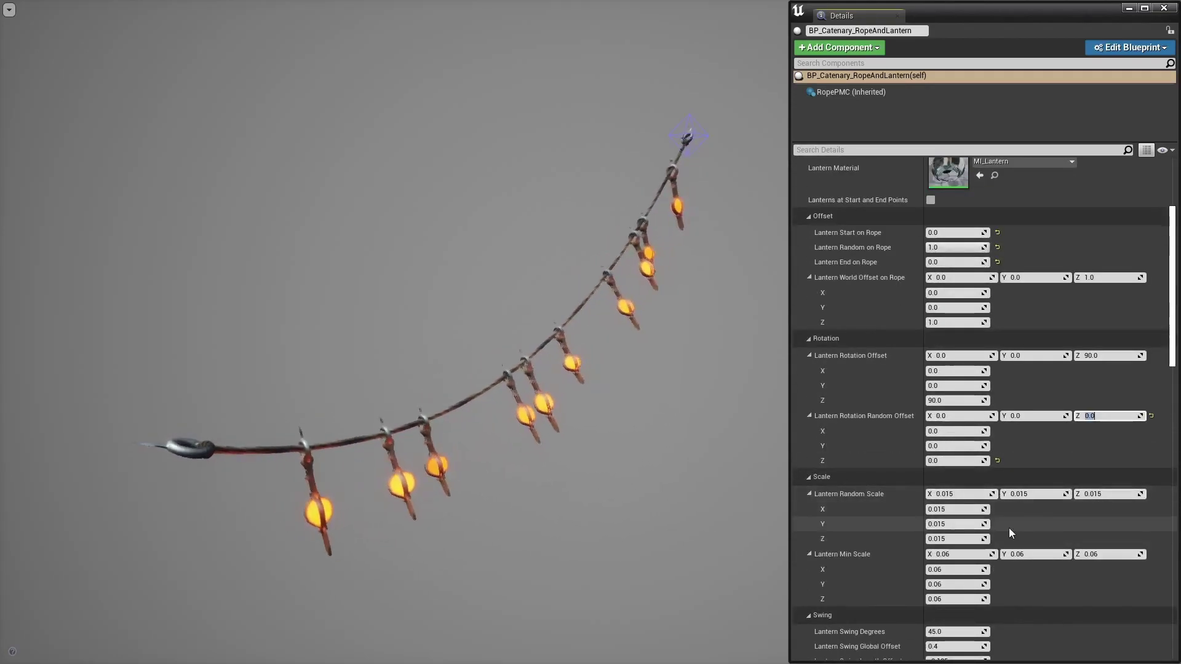
left_click(947, 474)
type("90")
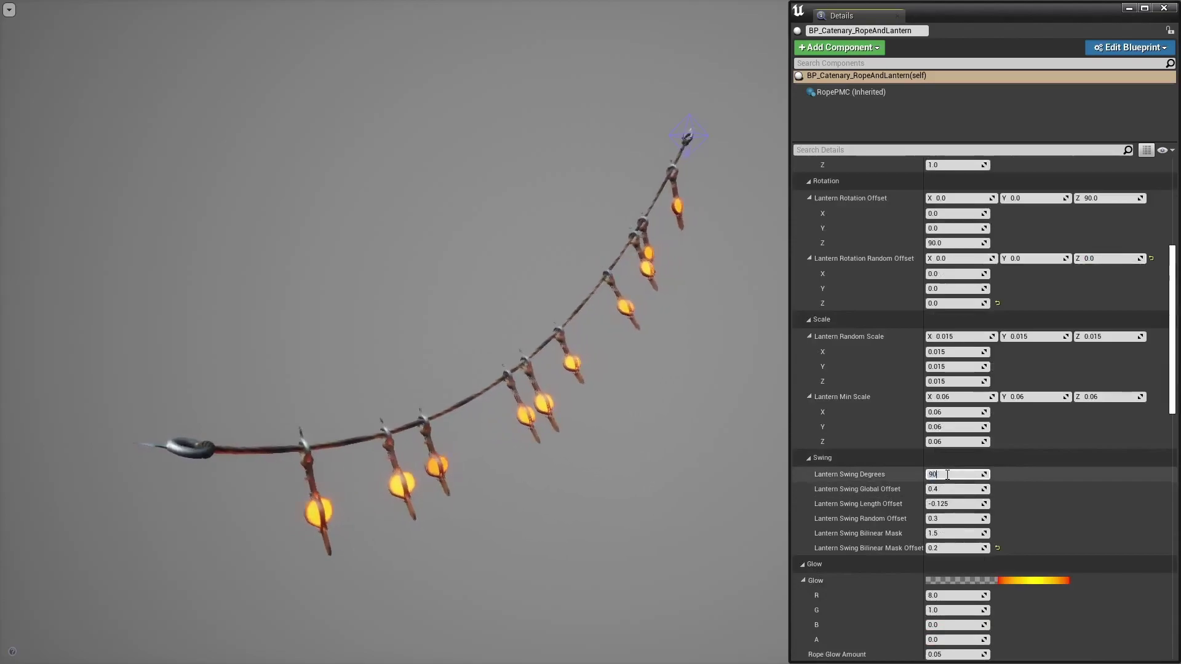
key("Return")
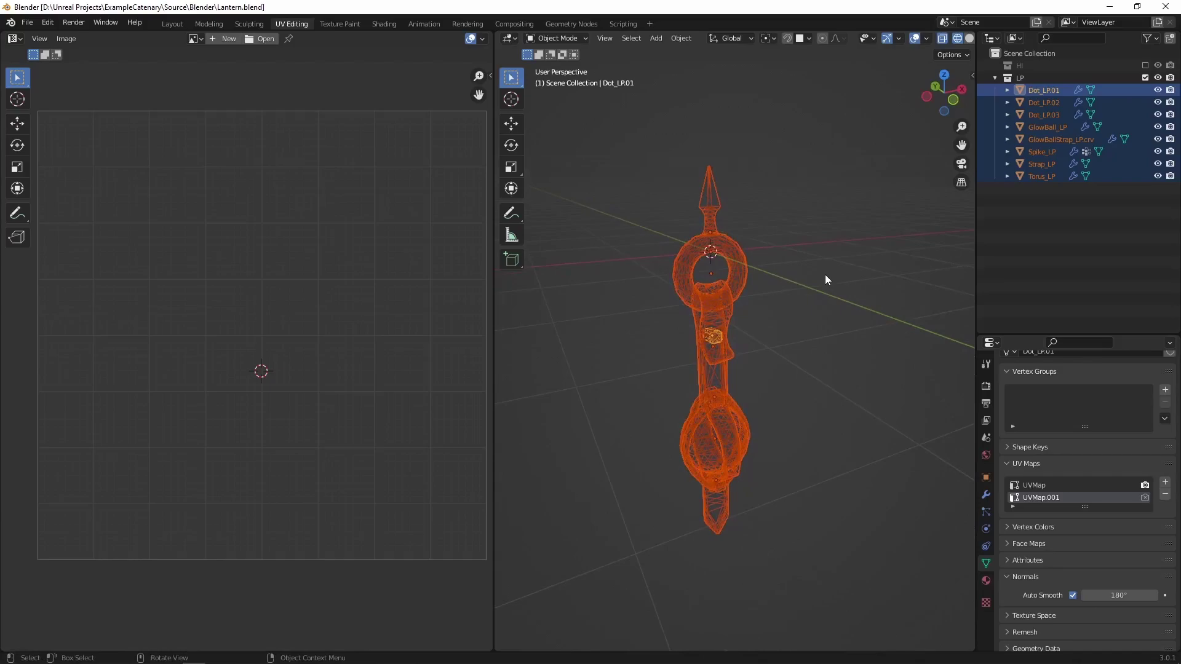
In Blender, unwrap the complete geometry of all selected lantern parts from the front view with Project from View.
key("KP_3")
key("KP_1")
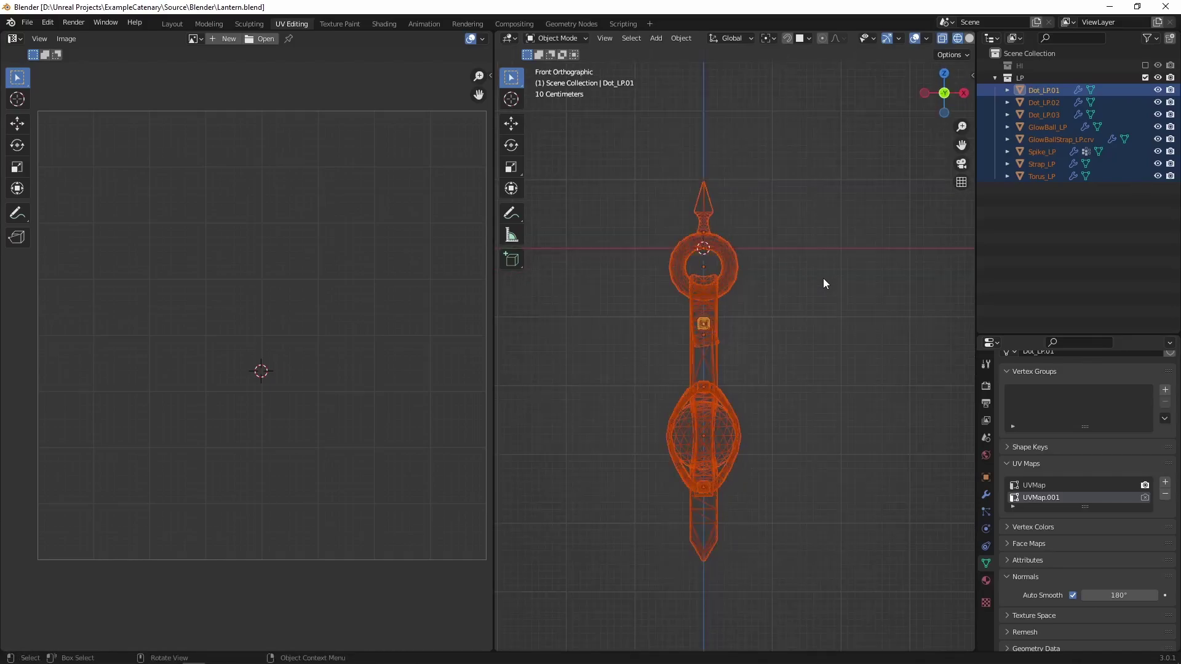
middle_click_drag(784, 288, 834, 283, "shift")
key("Tab")
key("a")
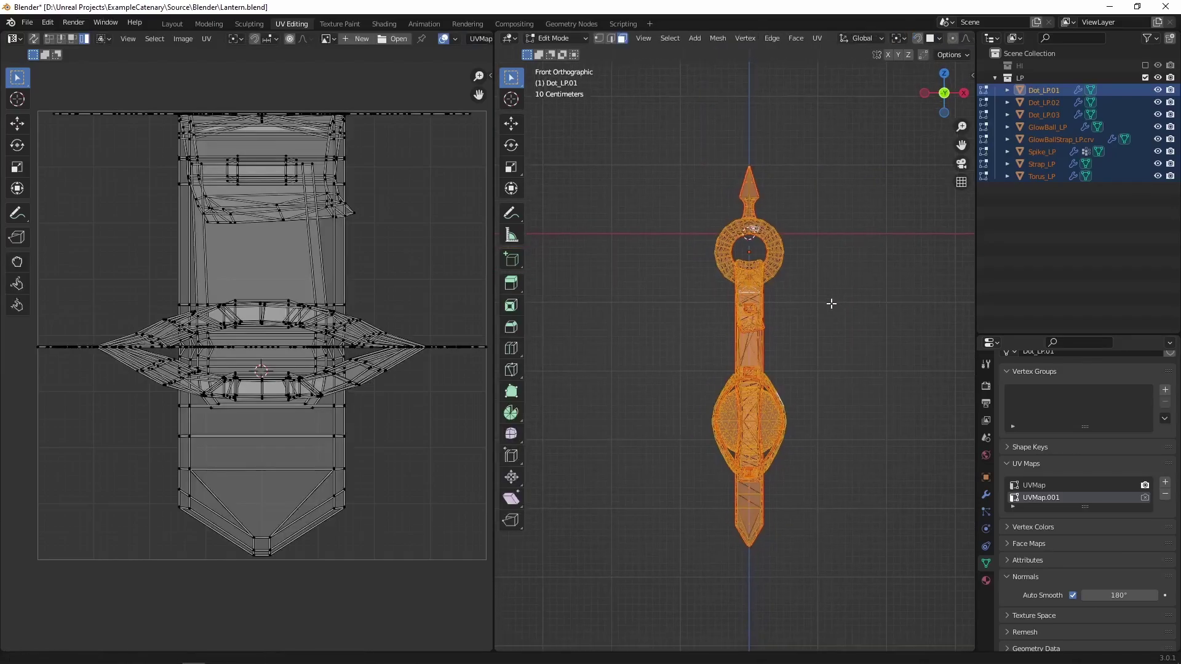
key("u")
left_click(814, 420)
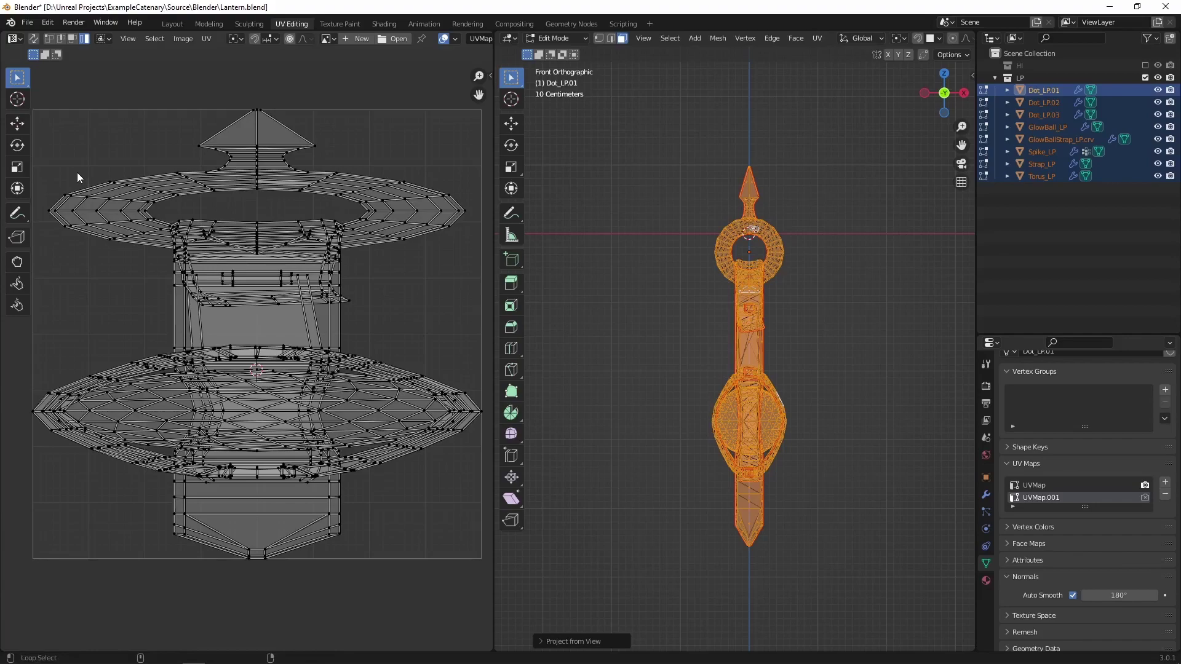
Flatten the ring UVs with a Y scale of 0 and move them up along Y toward the spike.
left_click_drag(241, 227, 485, 249)
type("sy")
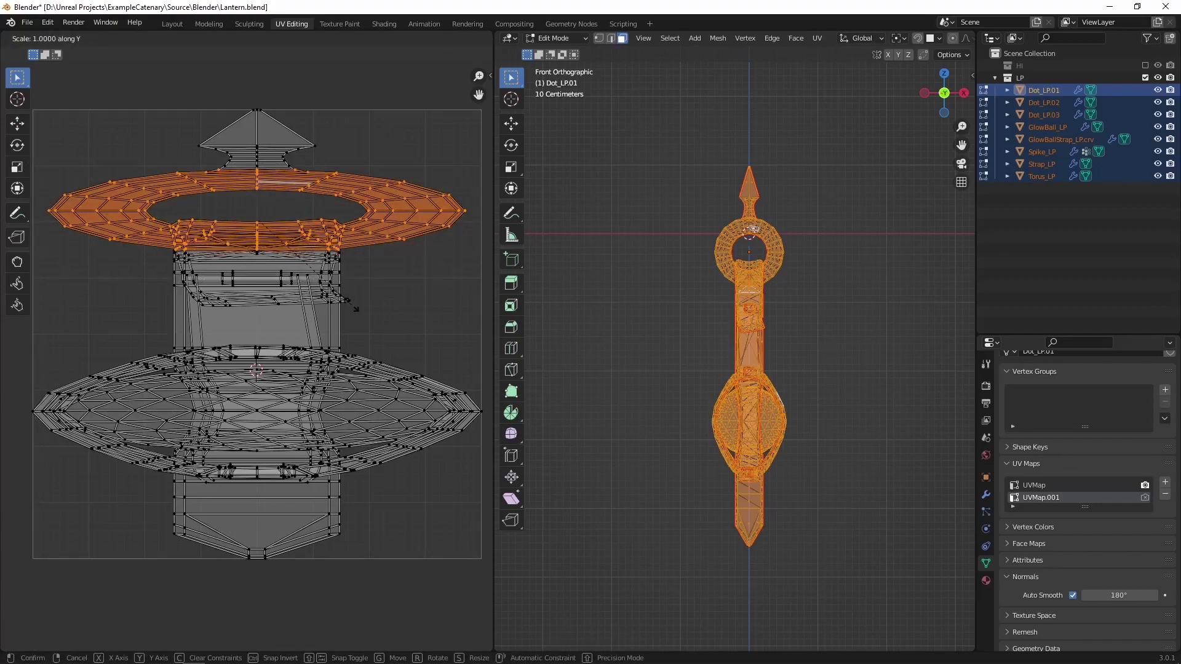
type("0")
key("BackSpace")
type("0")
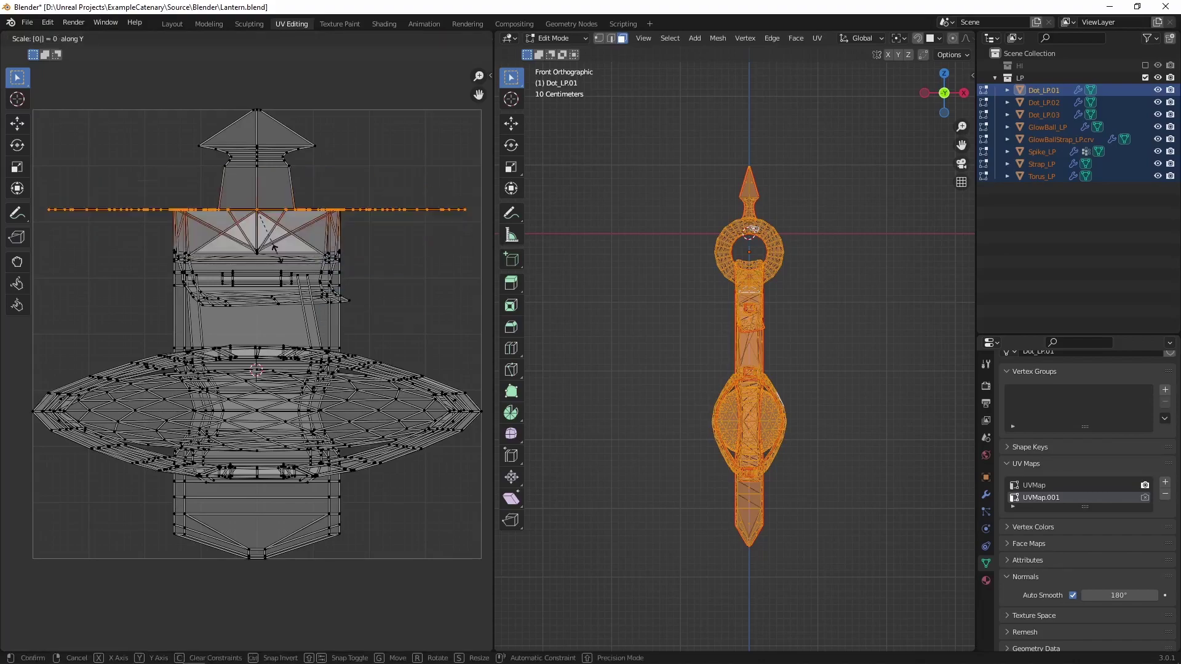
key("Return")
key("g")
key("y")
left_click(277, 227)
Box-select the upper strap UVs just below the flattened ring and move them up along Y.
key("b")
left_click_drag(125, 229, 355, 315)
key("b")
key("g")
key("y")
left_click(353, 275)
left_click(94, 328)
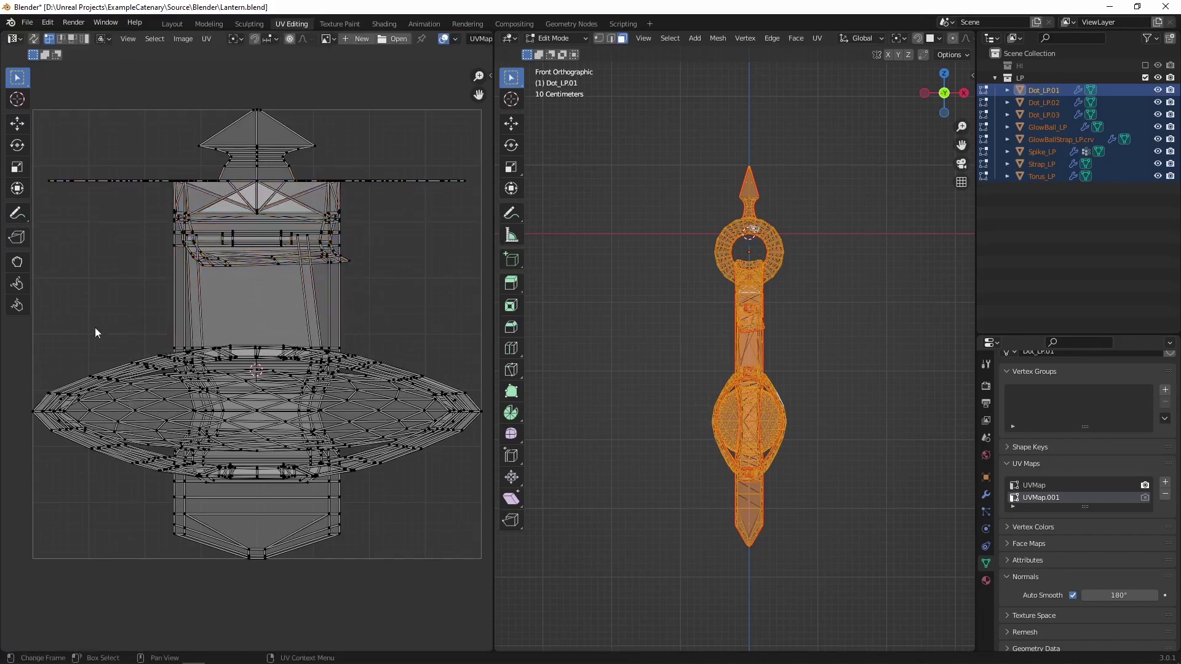
Flatten the glow ball UVs with a Y scale of 0 and move them up along Y.
left_click_drag(170, 396, 493, 477)
key("s")
key("y")
key("0")
key("Return")
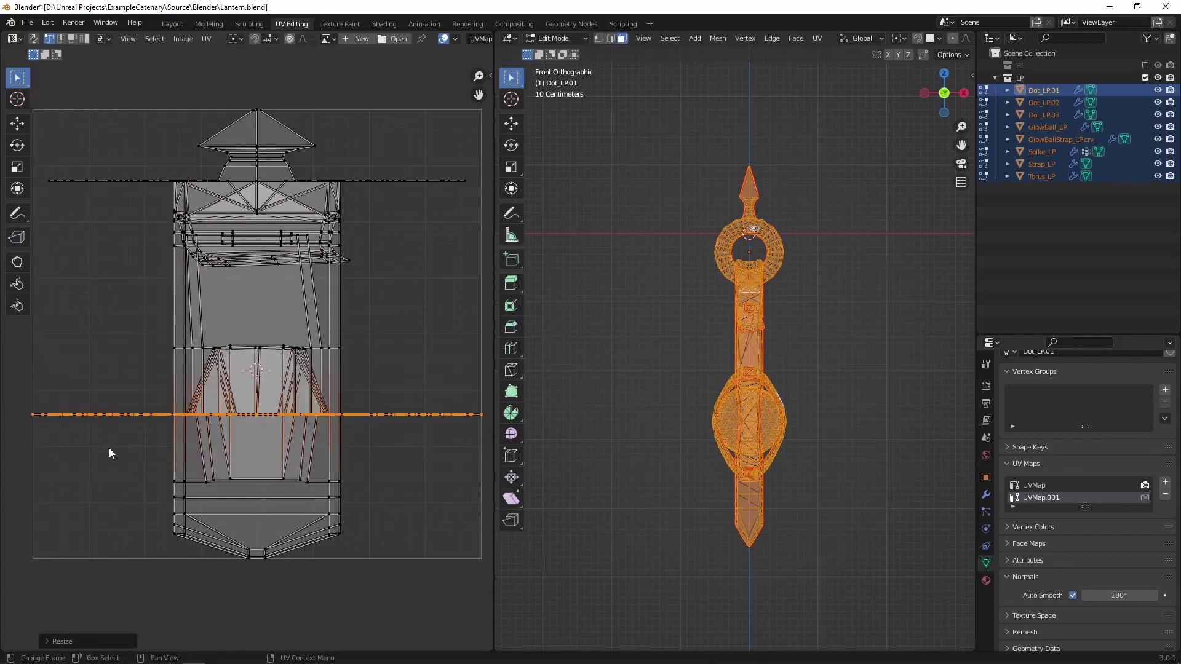
key("g")
key("y")
left_click(161, 388)
Move the strap tip UVs up along Y, and shift the glow ball and lower strap UVs up together along Y.
left_click_drag(114, 477, 373, 596)
key("g")
key("y")
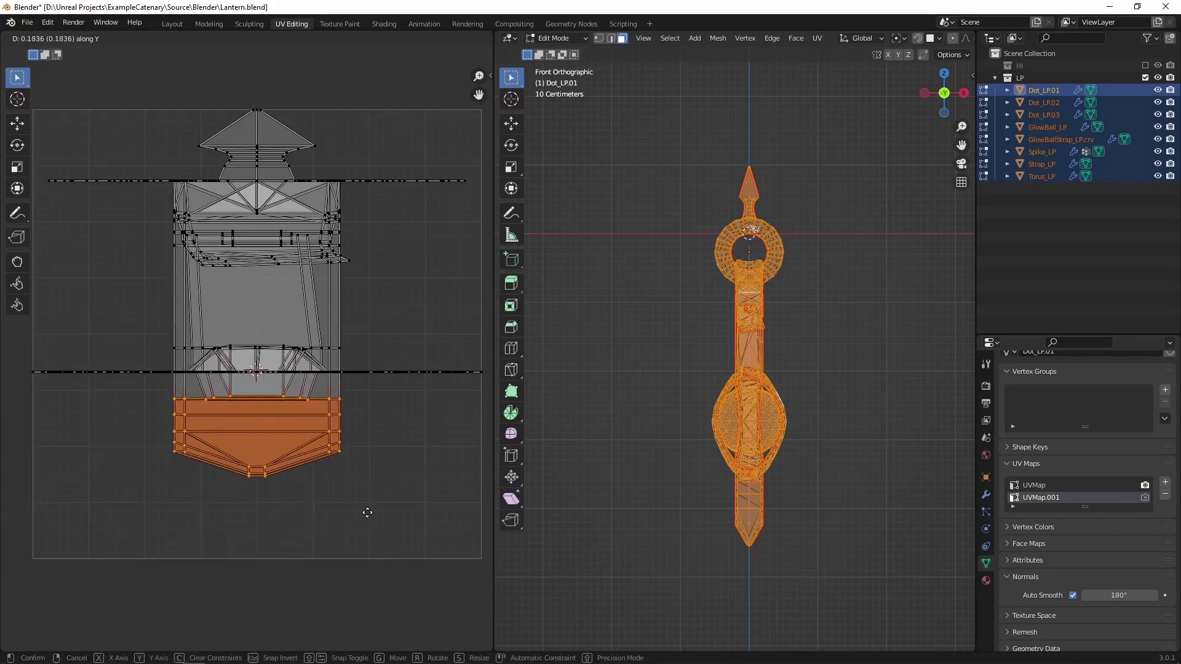
left_click(366, 511)
key("alt+a")
key("b")
left_click_drag(29, 325, 422, 507)
key("g")
key("y")
left_click(380, 443)
Scale all lantern UVs up along Y and move them down along Y within the UV square.
key("a")
key("s")
key("y")
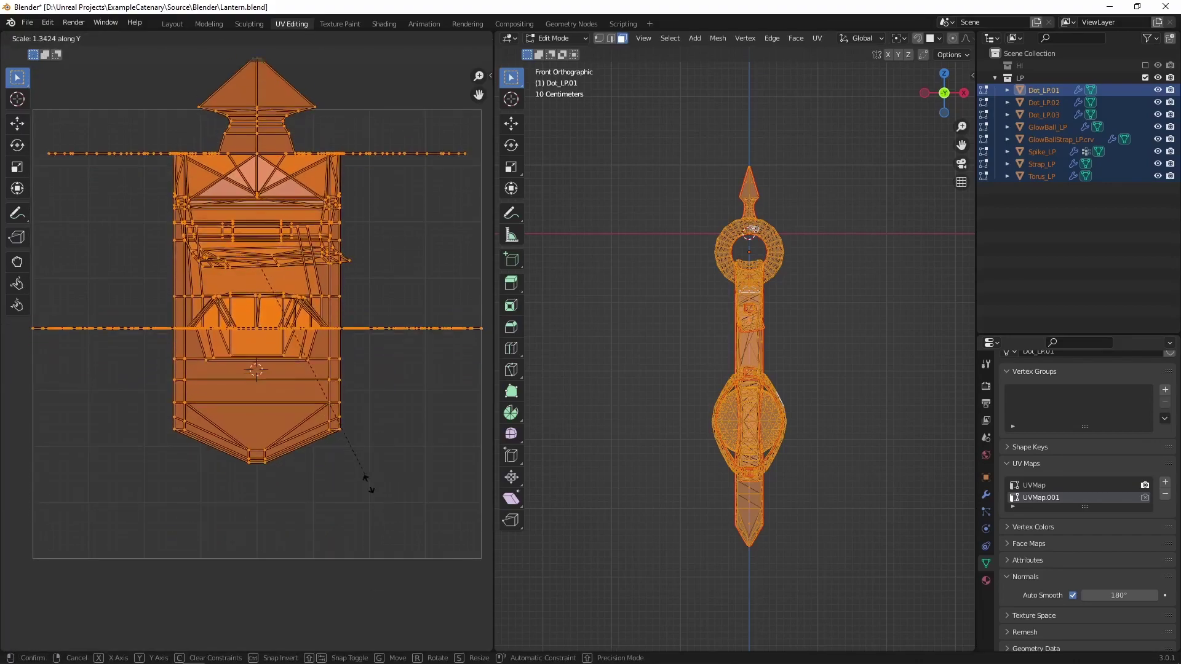
left_click(373, 506)
key("g")
key("y")
left_click(379, 575)
key("alt+a")
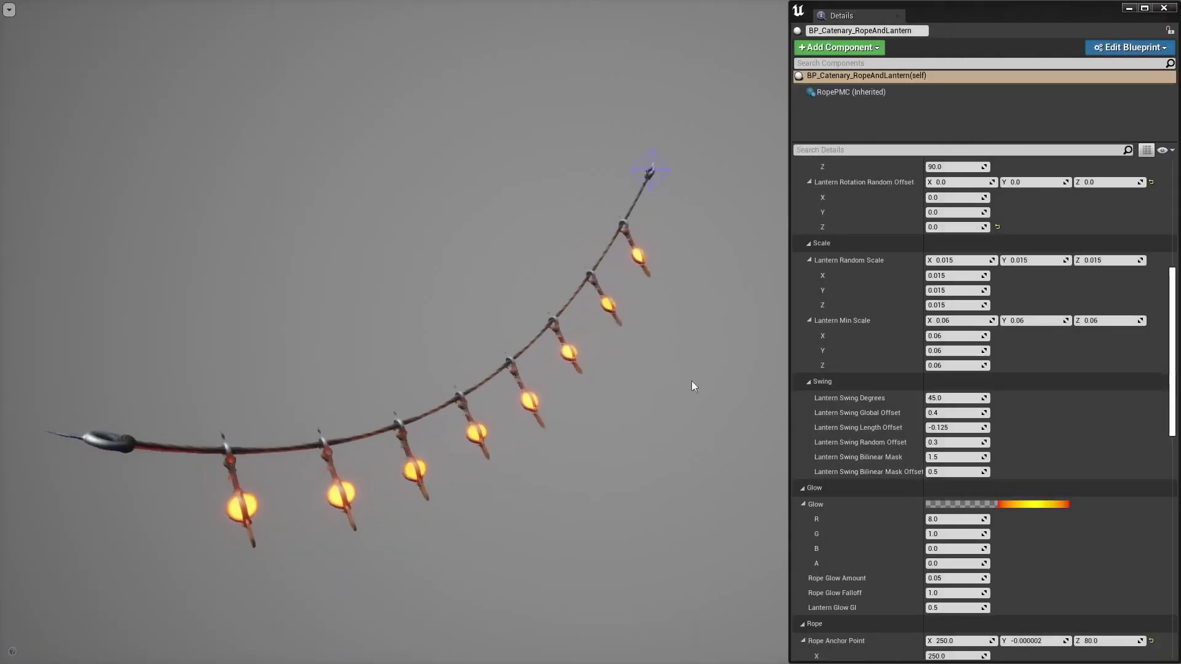
In Unreal Engine, try a Lantern Swing Random Offset of 1 and restore it to 0.3.
left_click(954, 443)
type("1")
key("Return")
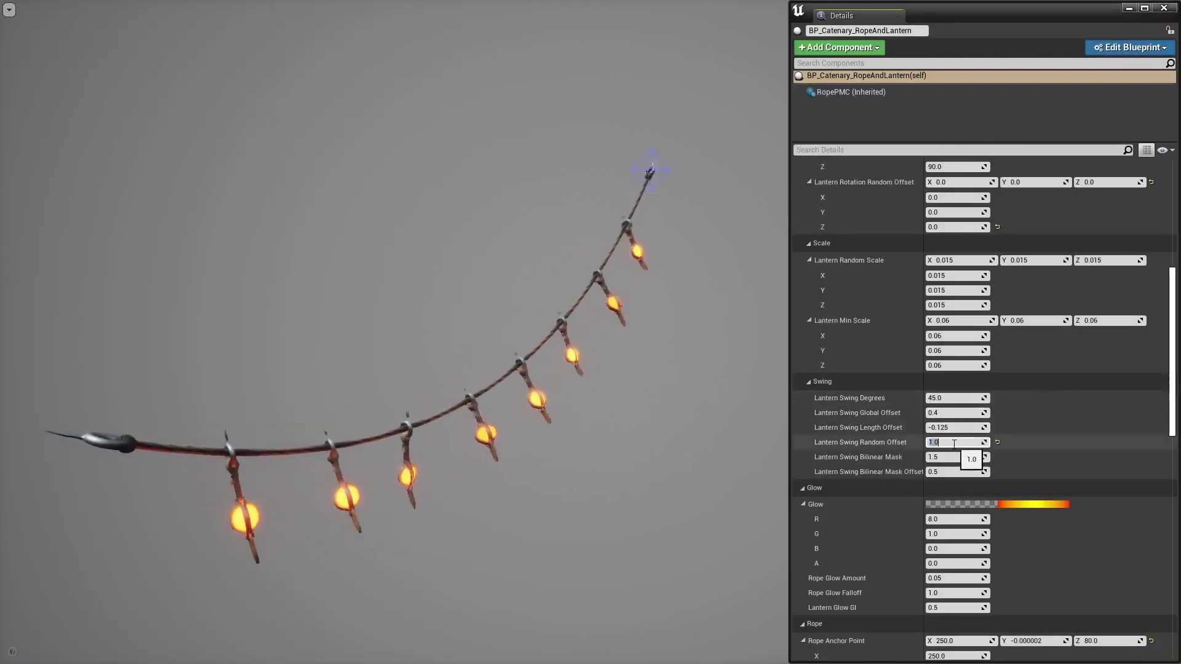
type("0.3")
key("Return")
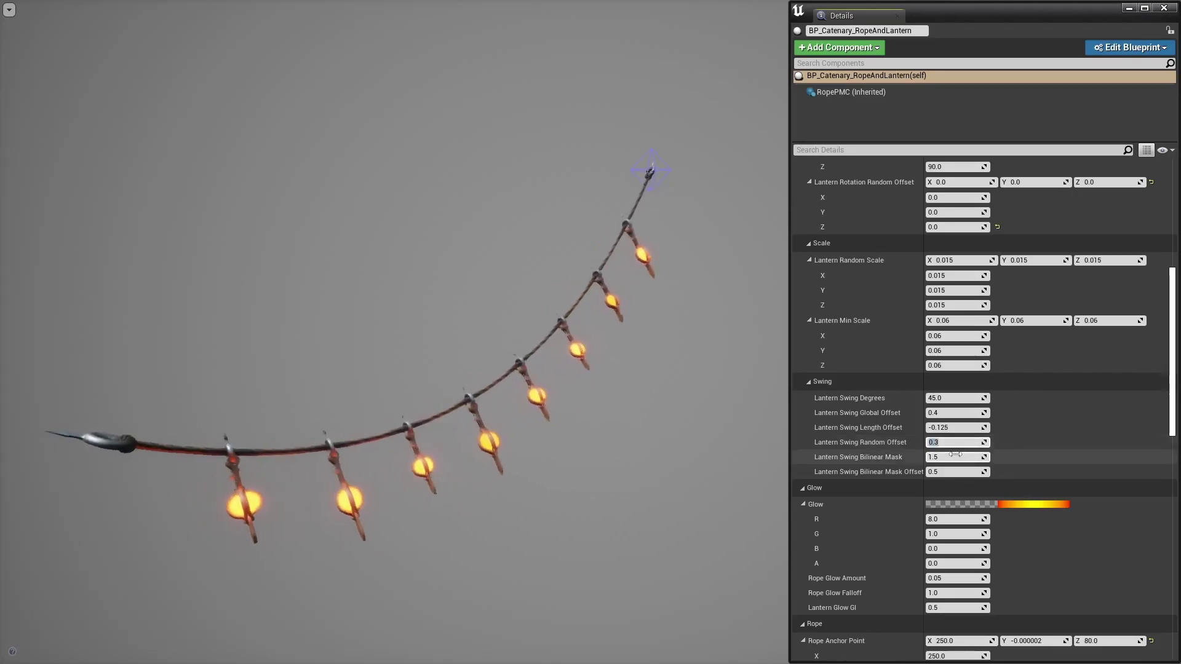
Try a Lantern Swing Bilinear Mask Offset of 0 together with a Lantern Swing Bilinear Mask of 1.
left_click(952, 471)
type("0")
key("Return")
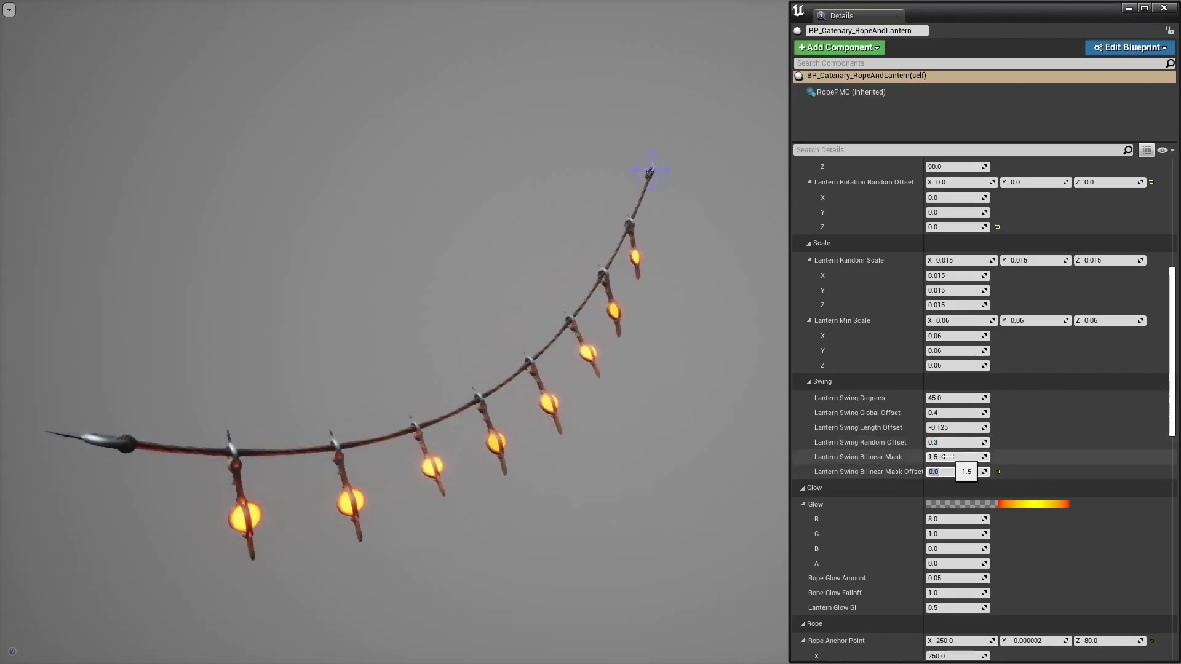
left_click(948, 456)
type("1")
key("Return")
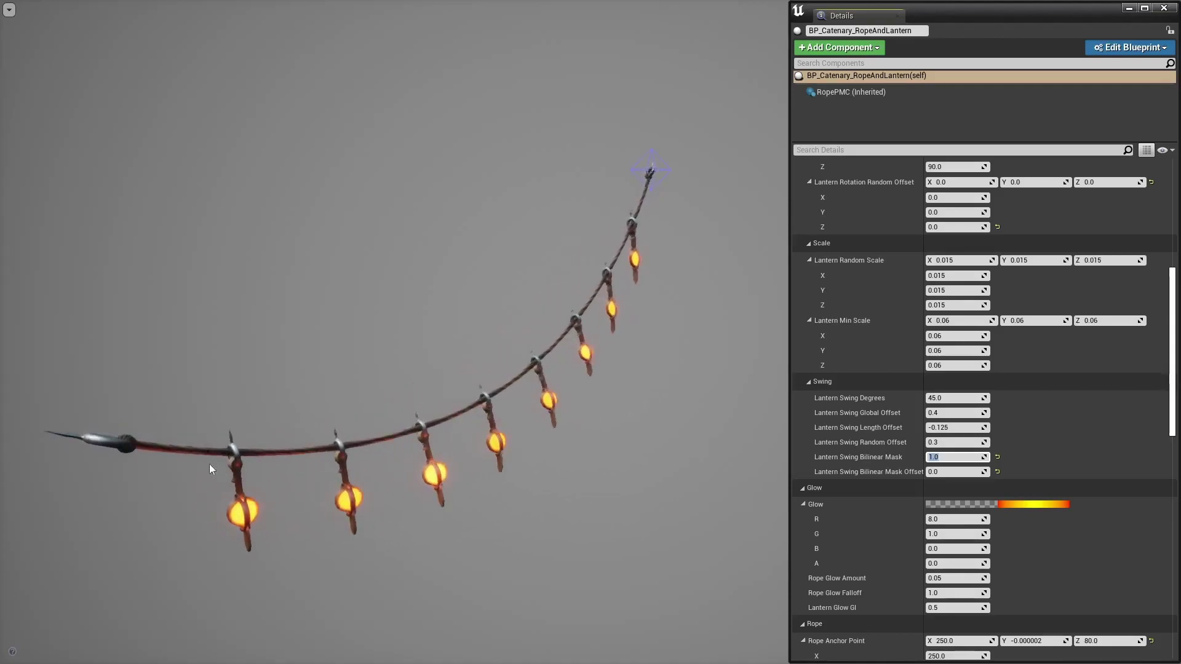
Try Lantern Swing Bilinear Mask values of 2, 3 and higher, and return it to 1.
type("2")
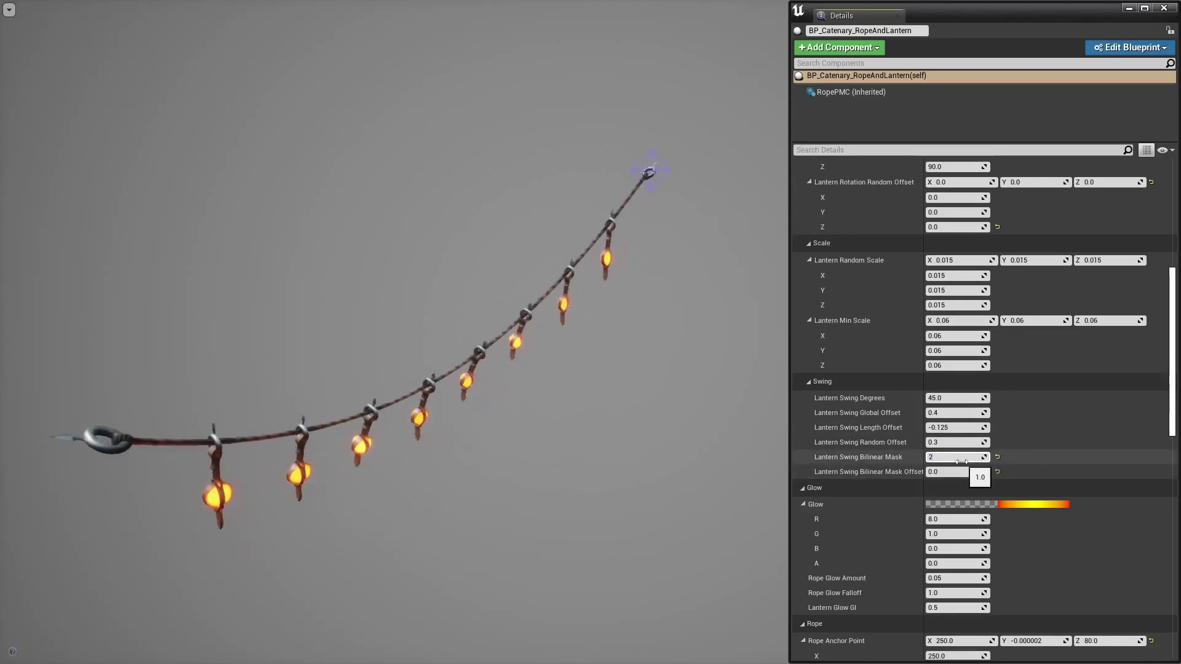
key("Return")
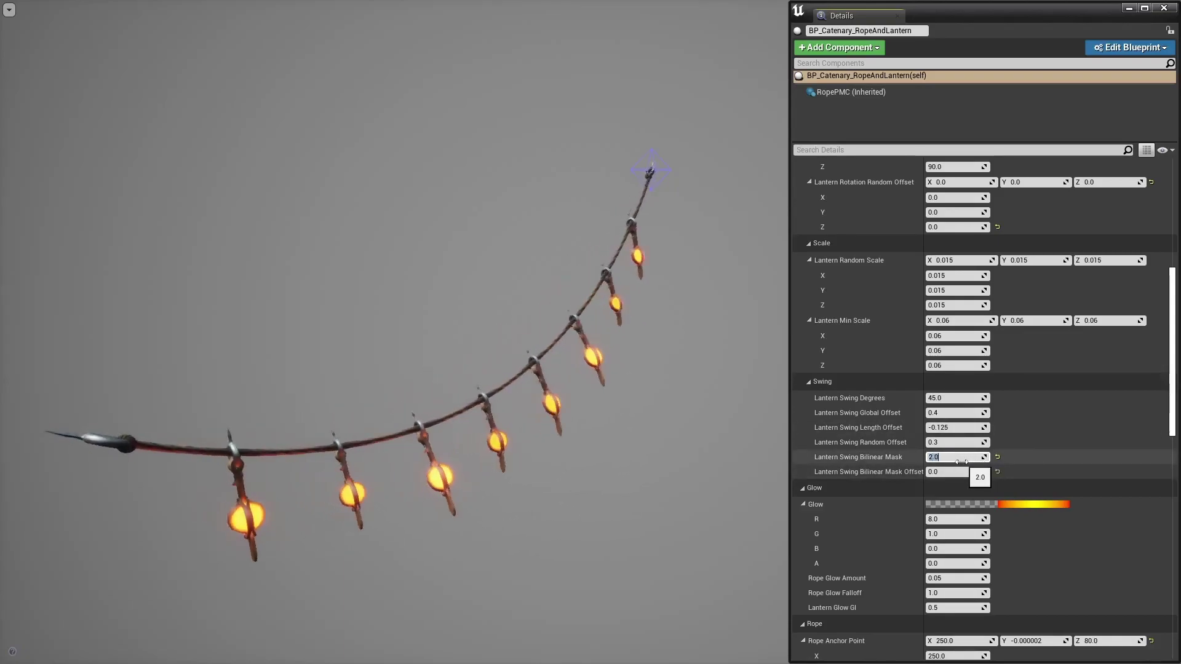
type("3")
key("Return")
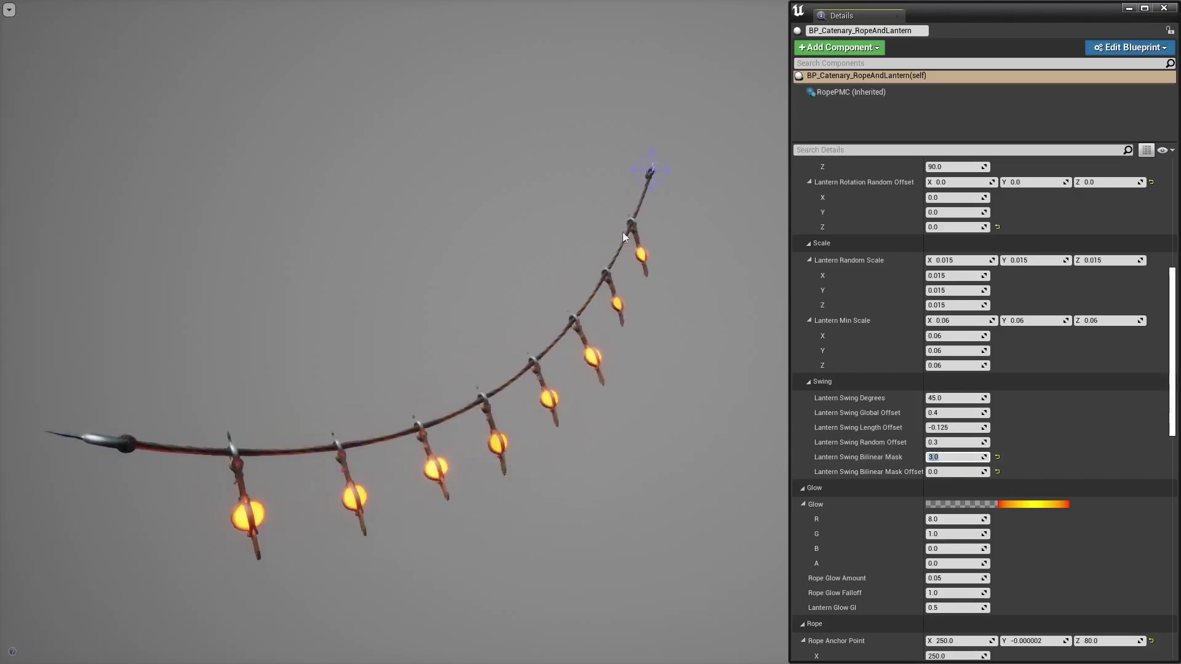
type("8")
key("Return")
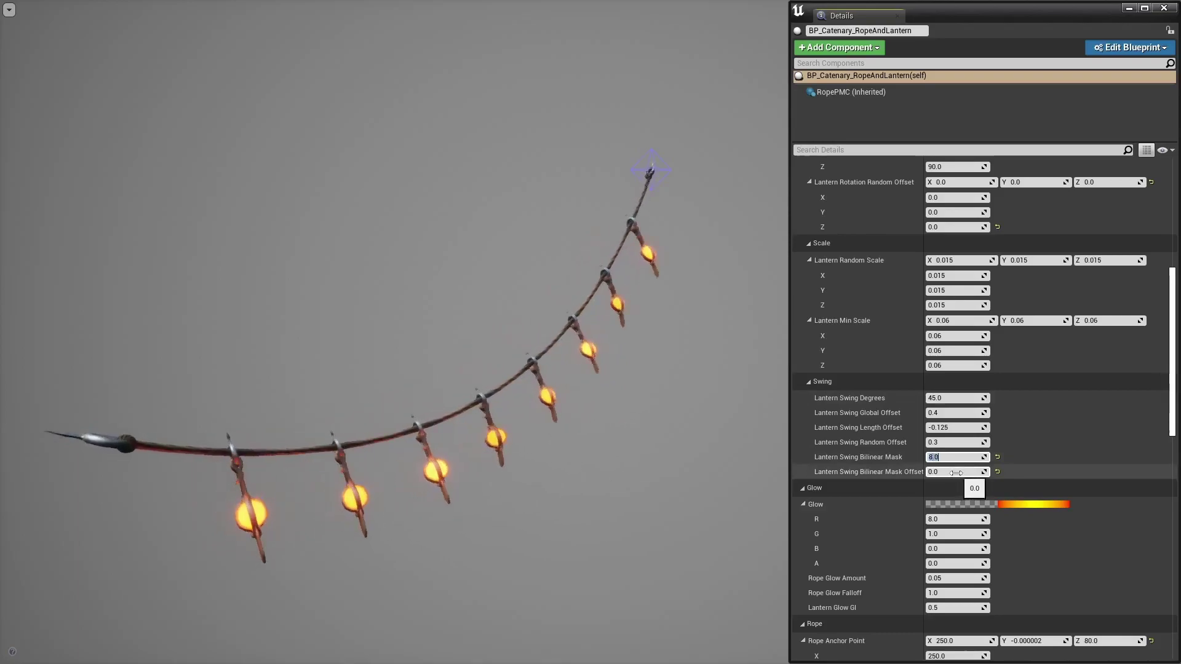
type("1")
key("Return")
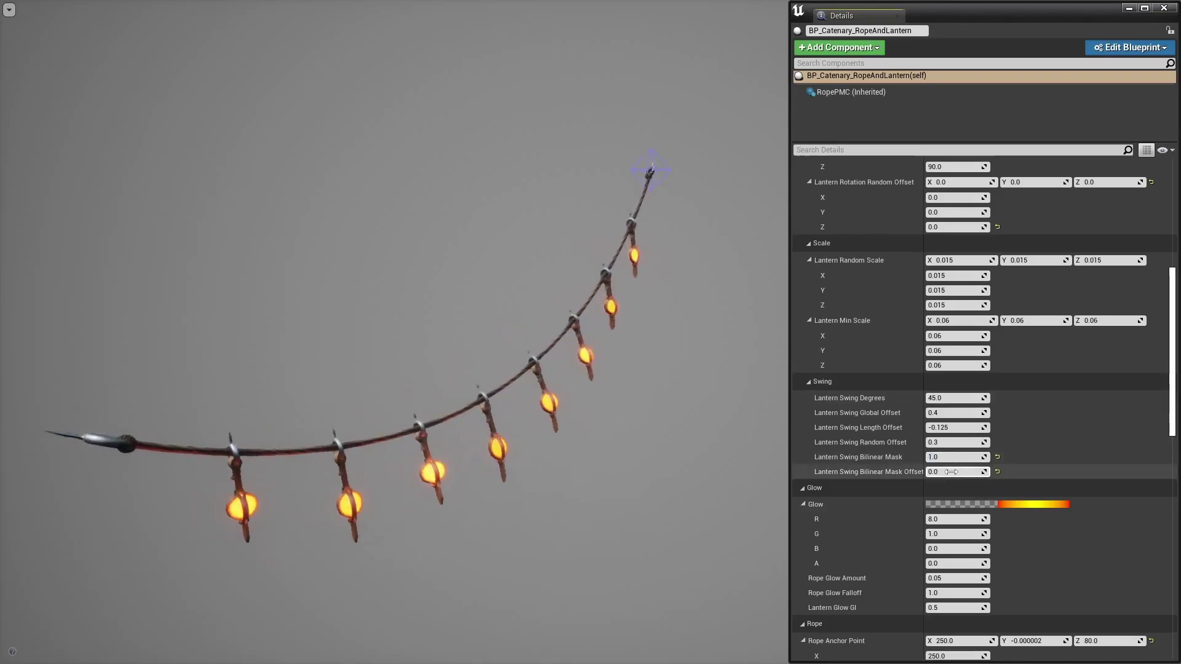
Try Lantern Swing Bilinear Mask Offset values of 0.5 and 1, and reset both bilinear mask settings to their defaults.
left_click(951, 472)
type("0.5")
key("Return")
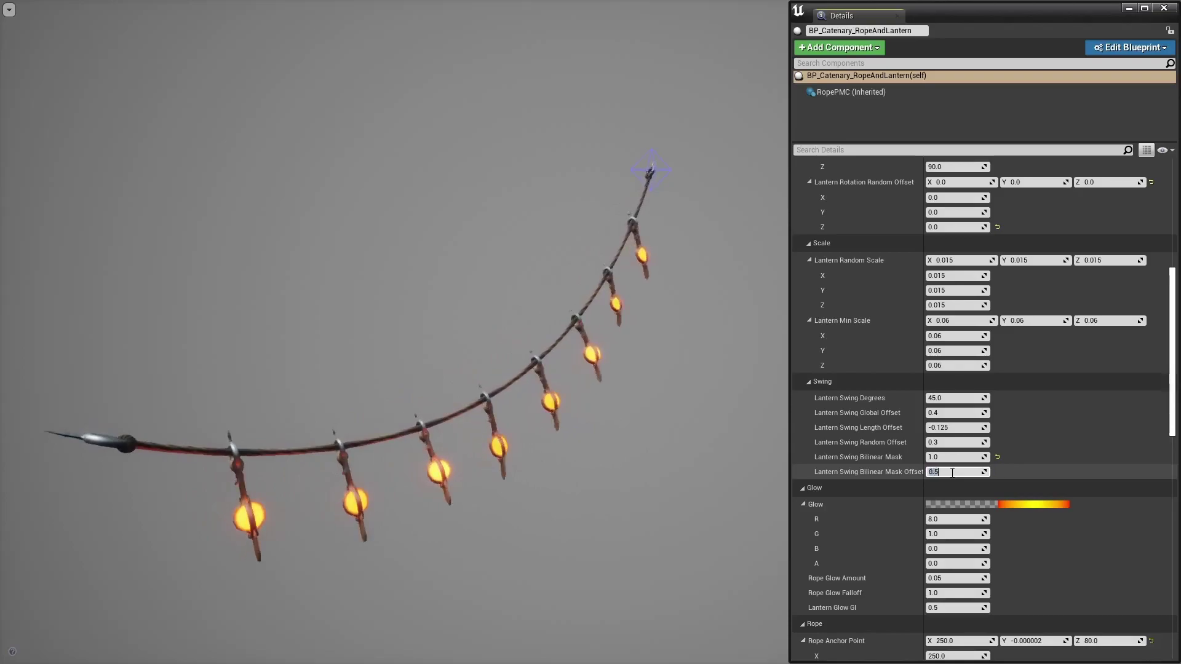
type("1")
key("Return")
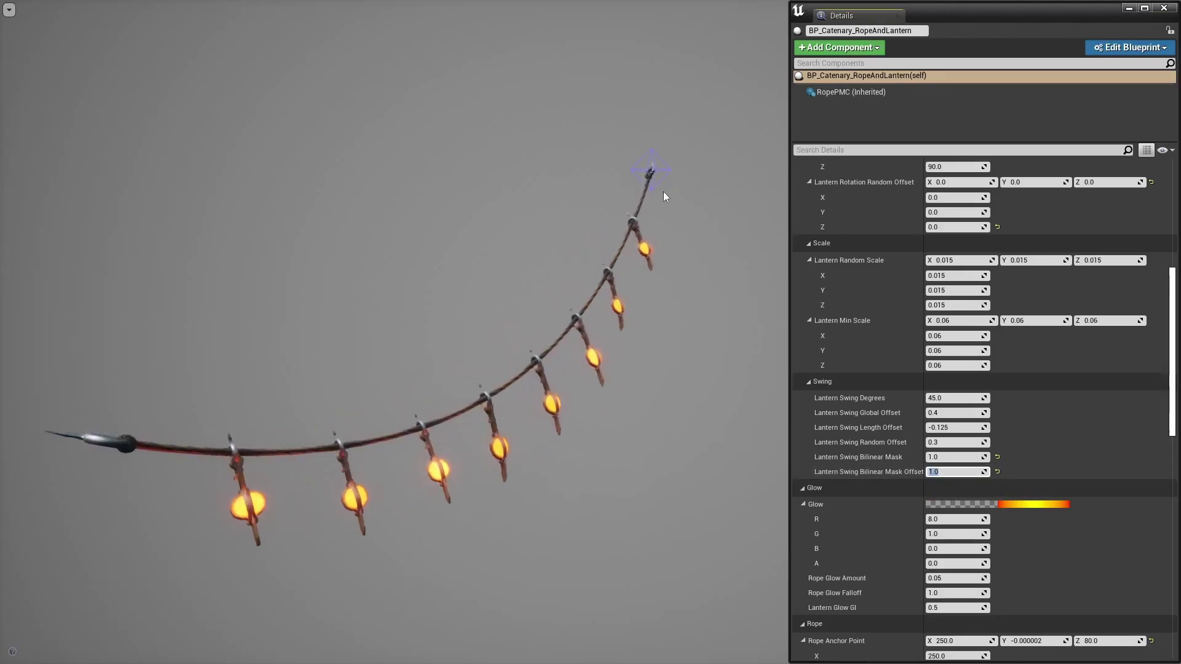
left_click(997, 472)
left_click(998, 457)
Try a Glow colour B value of 8 and restore it to 0.
left_click(948, 548)
type("8")
key("Return")
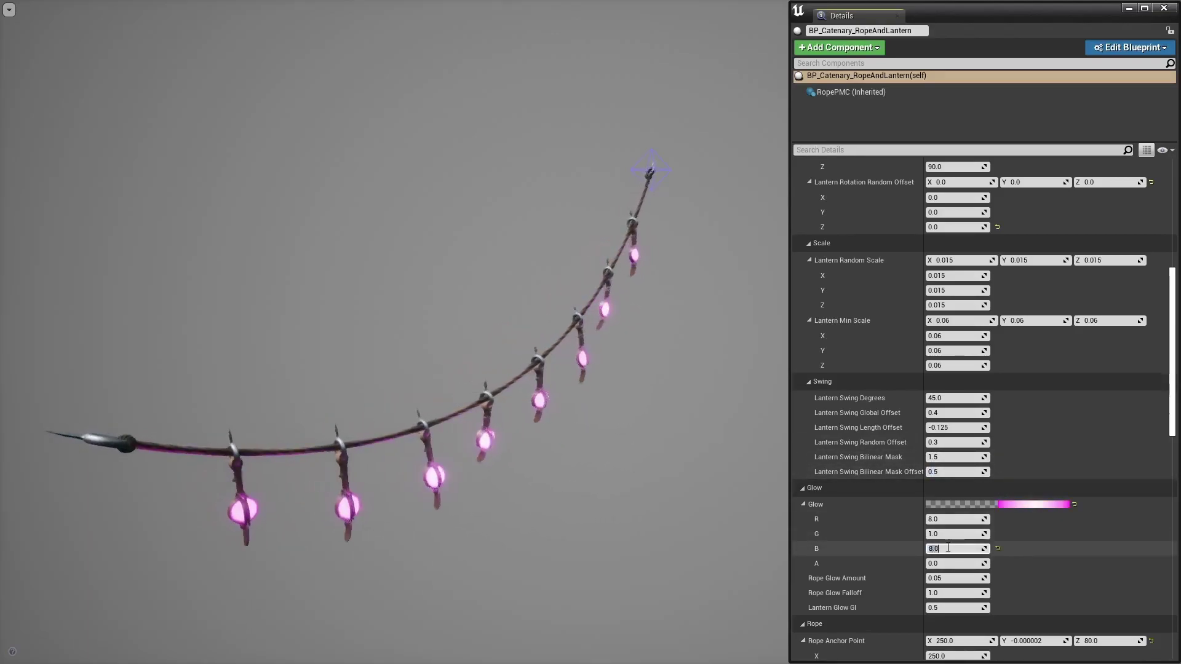
type("0")
key("Return")
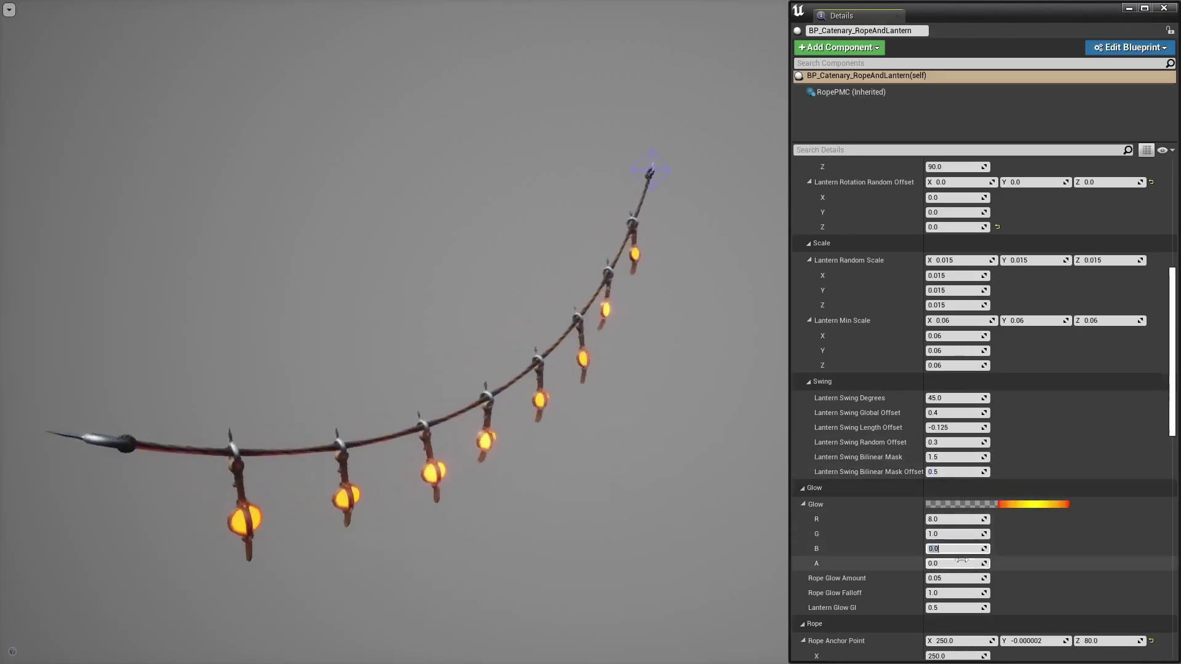
Set Rope Glow Amount to 1 and Rope Glow Falloff to 10.
left_click(950, 578)
type("1")
key("Return")
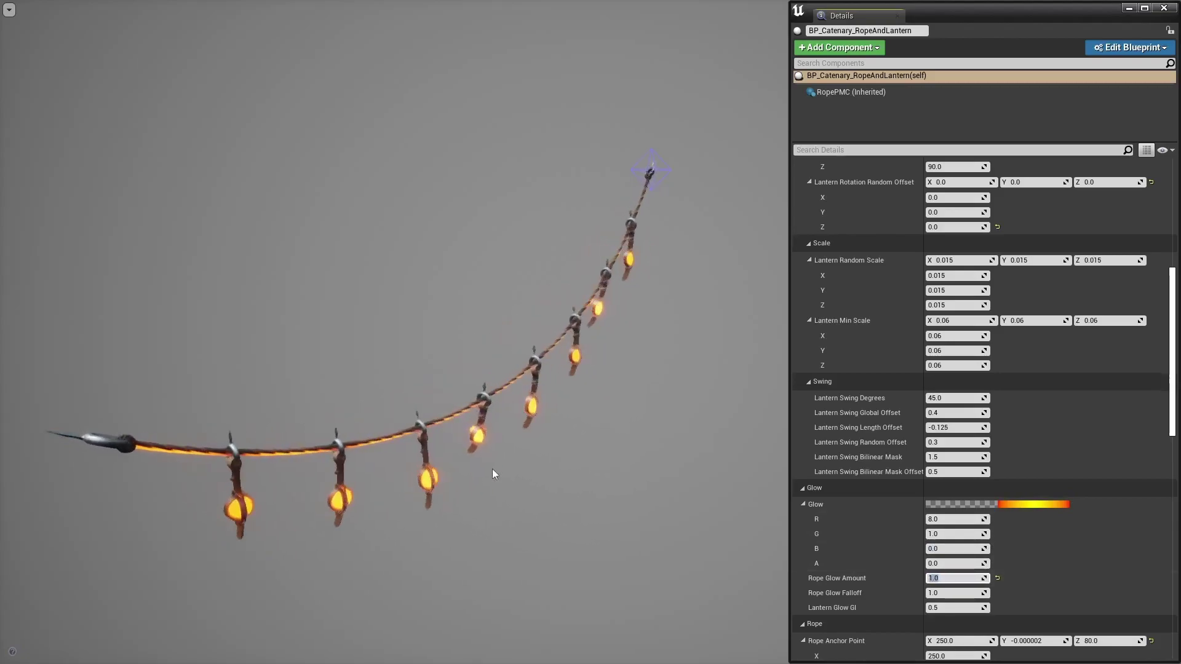
left_click(950, 592)
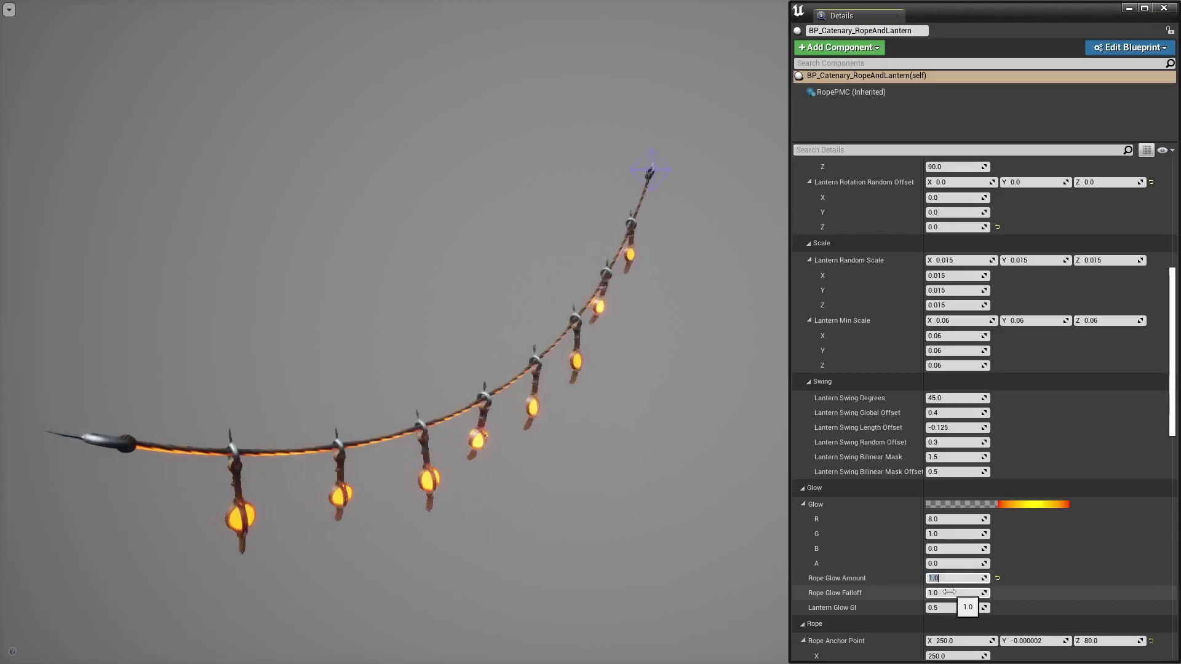
type("10")
key("Return")
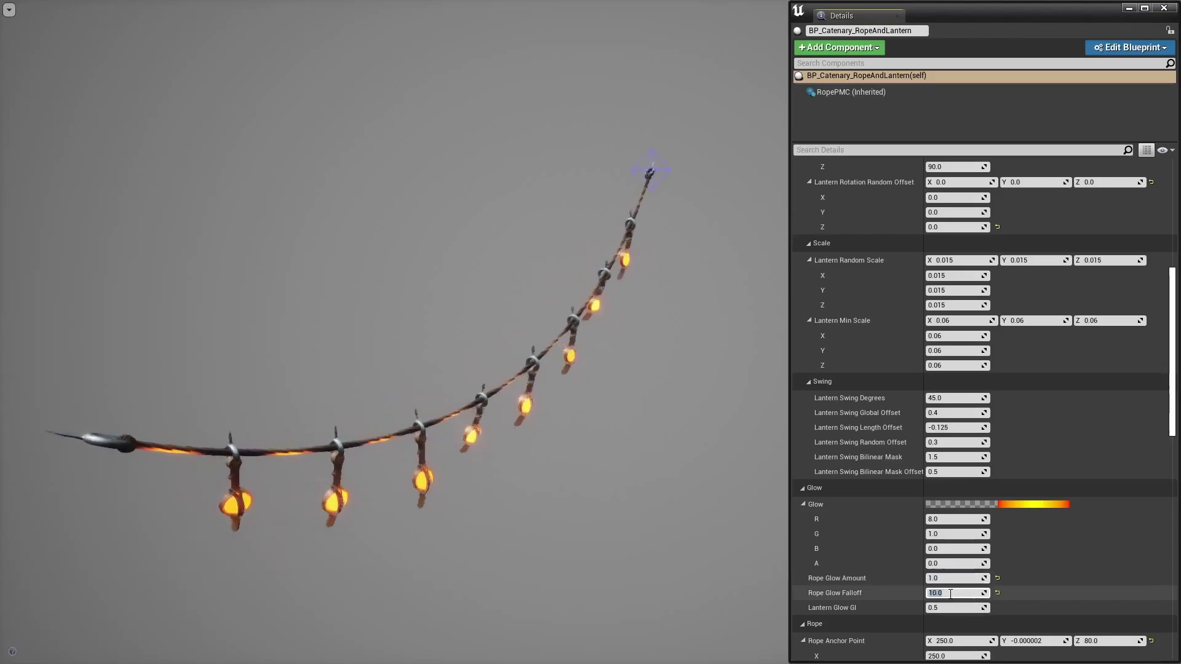
Try a Lanterns count of 2 and restore it to 8.
scroll(942, 412, "up", 15)
left_click(940, 275)
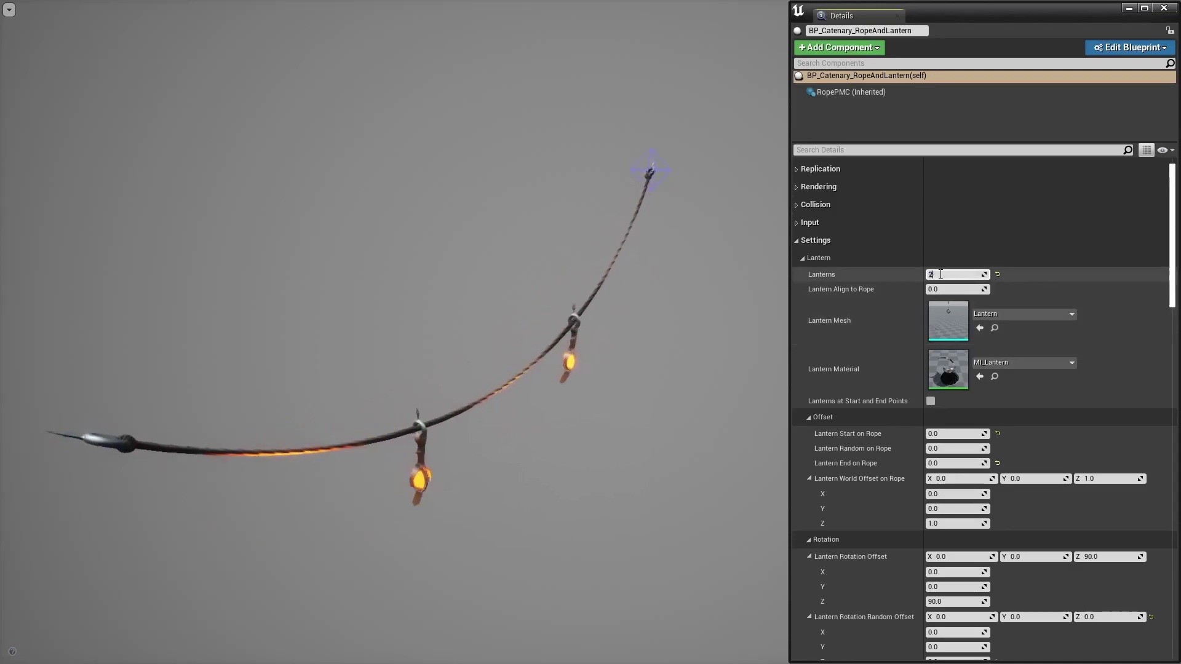
scroll(944, 369, "down", 5)
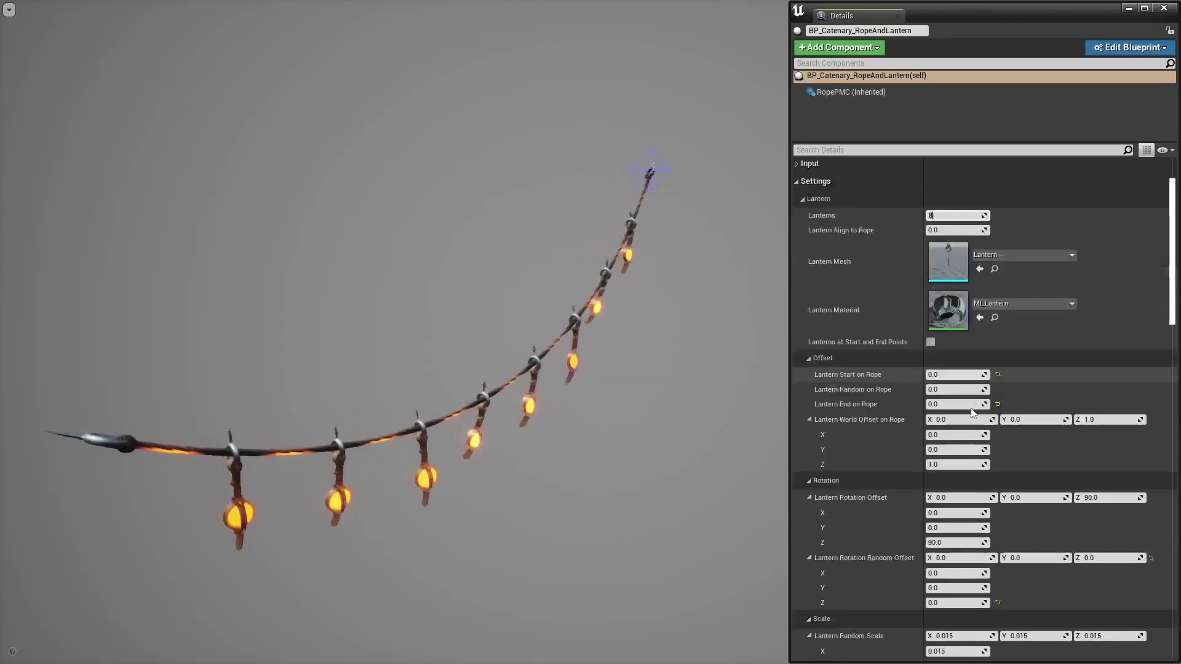
Try Lantern Random on Rope values of 0.2, 0.5 and 1, and restore it to 0.
scroll(948, 427, "up", 5)
scroll(952, 447, "up", 1)
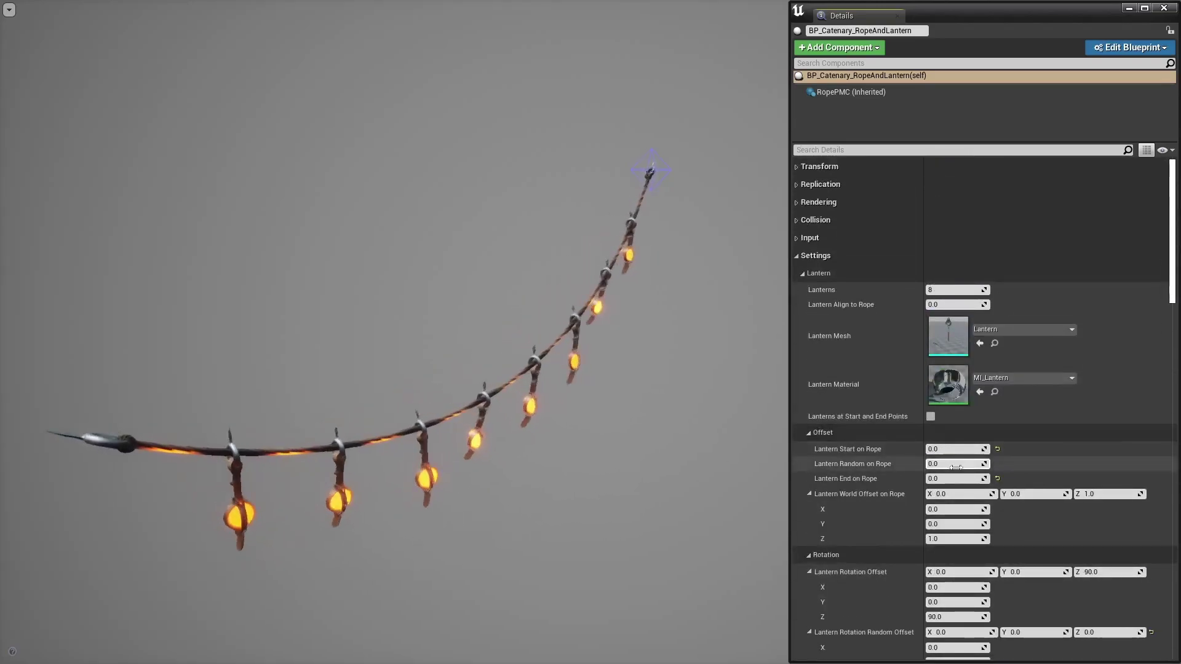
type("1")
key("Return")
type("0.5")
key("Return")
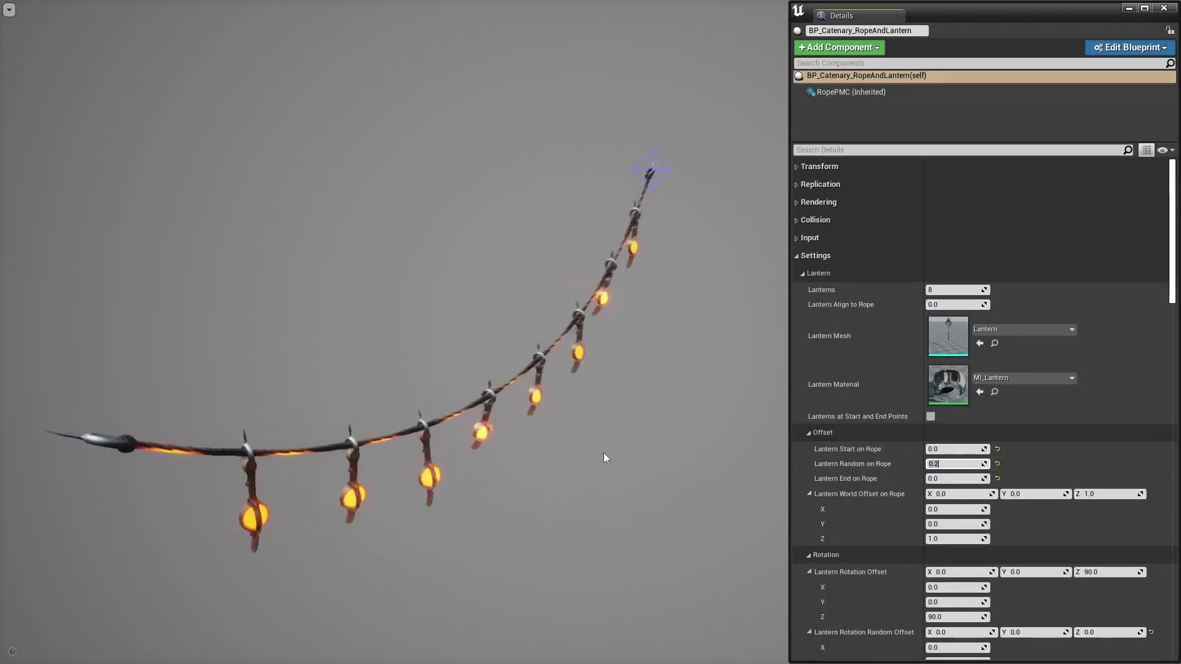
type(".5")
key("Return")
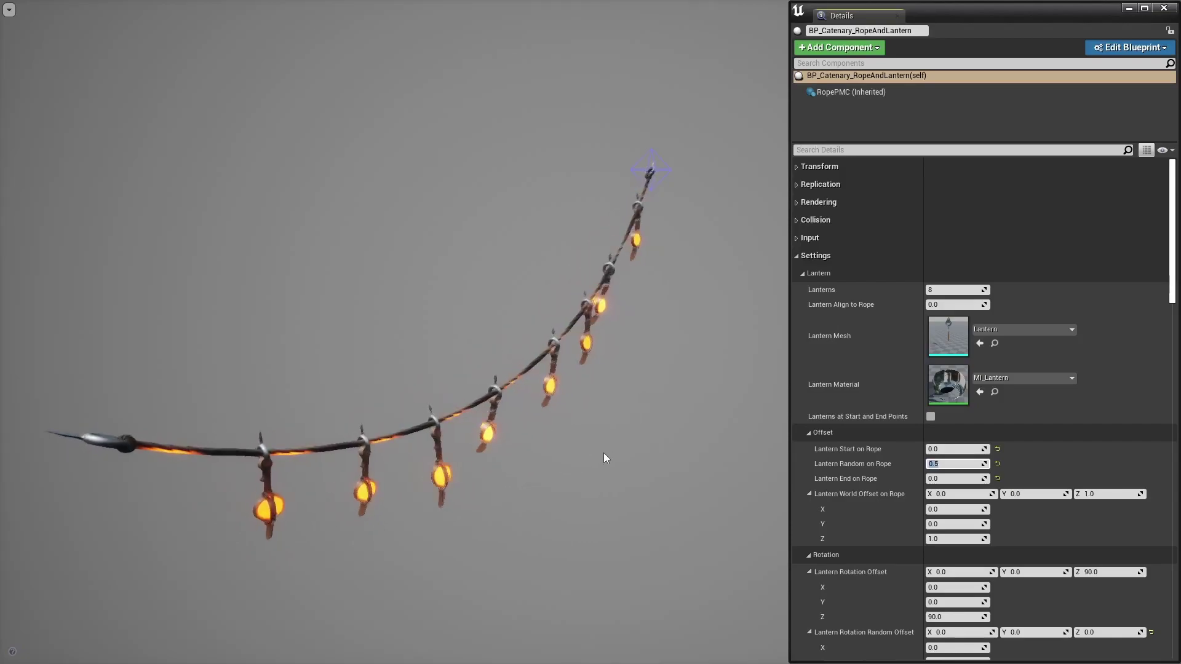
type("1")
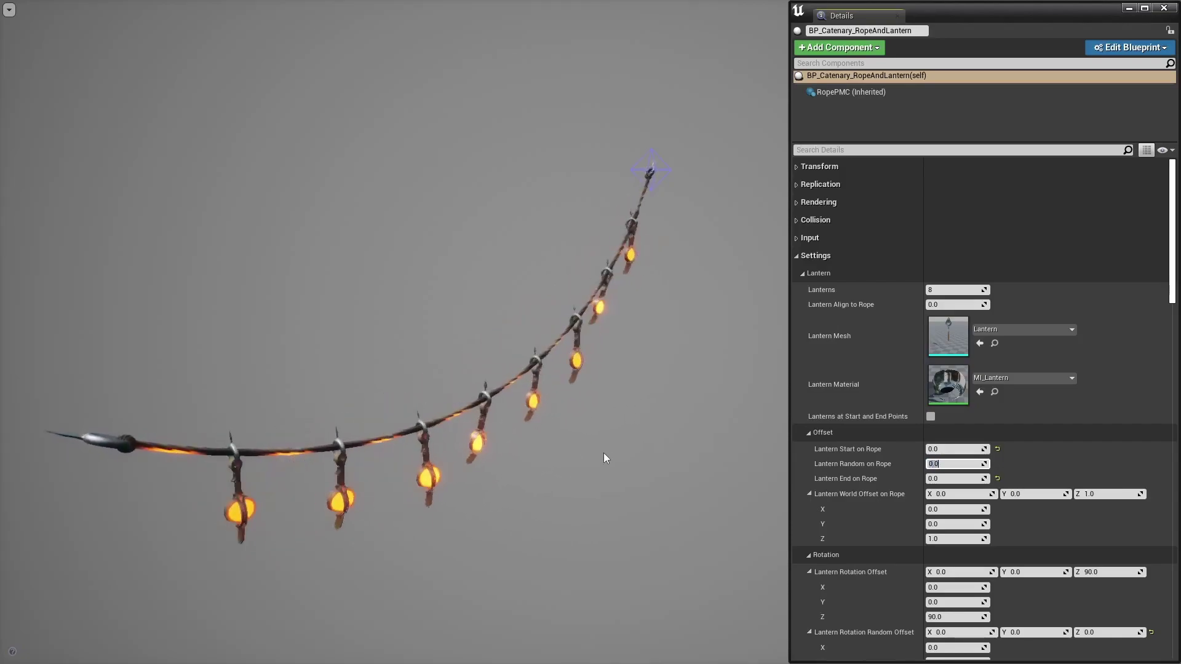
Compare Lantern Glow GI values of 1 and 0 on the lanterns up close, and set it to 1.
scroll(901, 455, "down", 12)
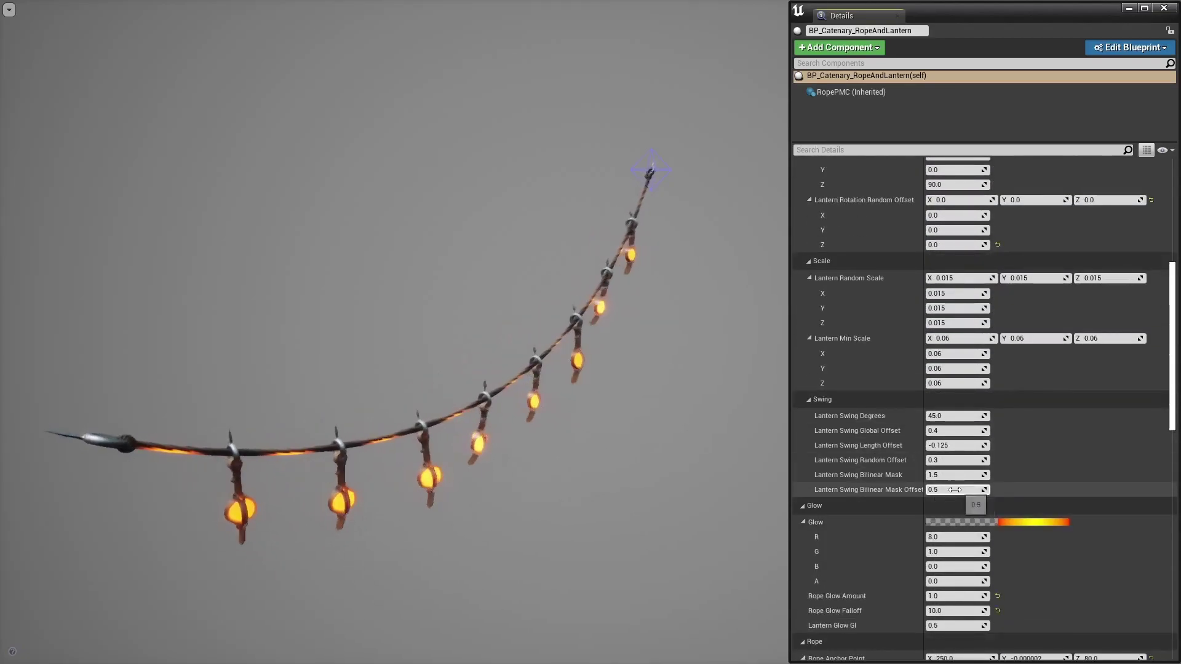
scroll(928, 517, "down", 2)
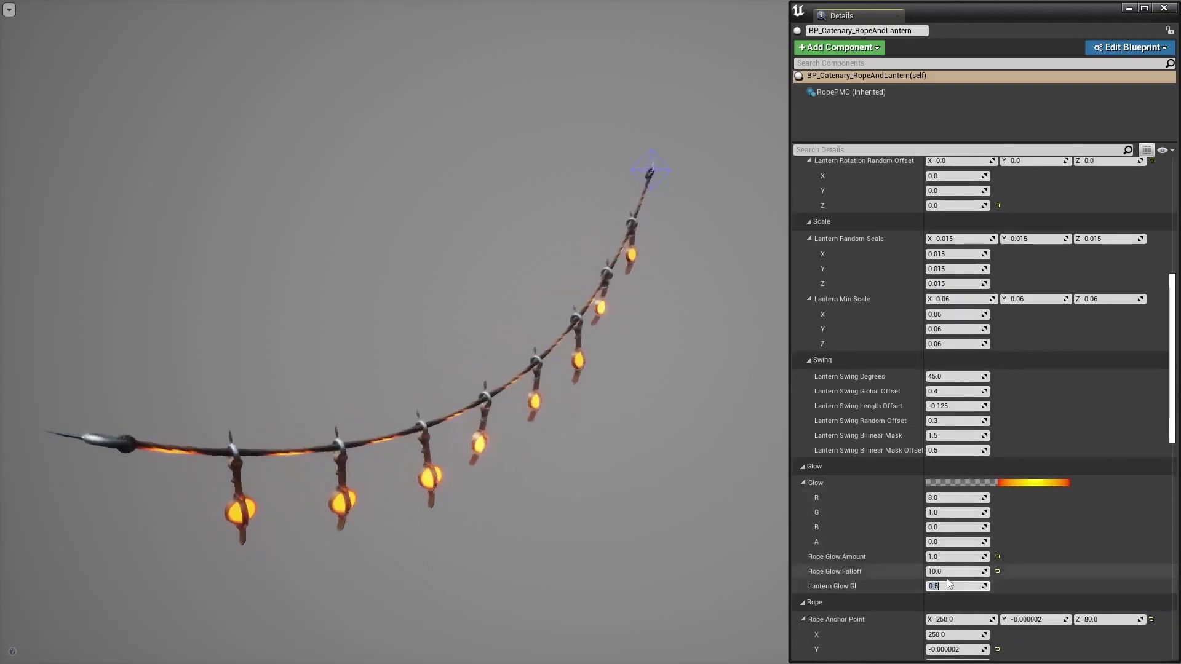
type("1")
scroll(454, 502, "up", 6)
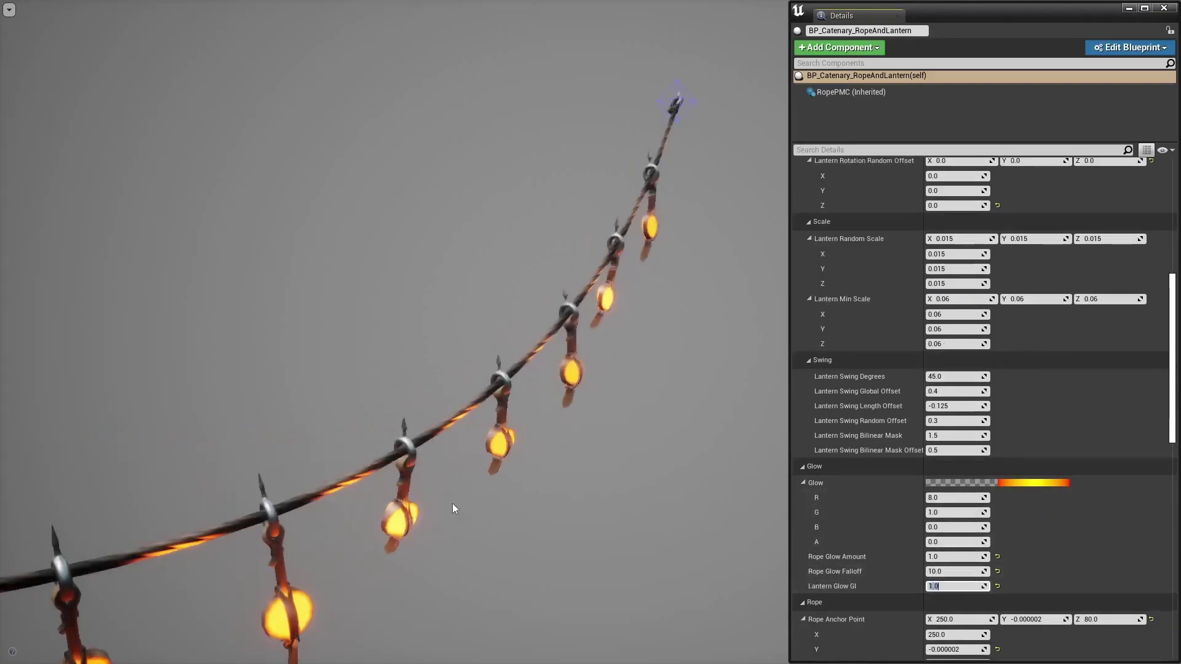
type("0")
key("Return")
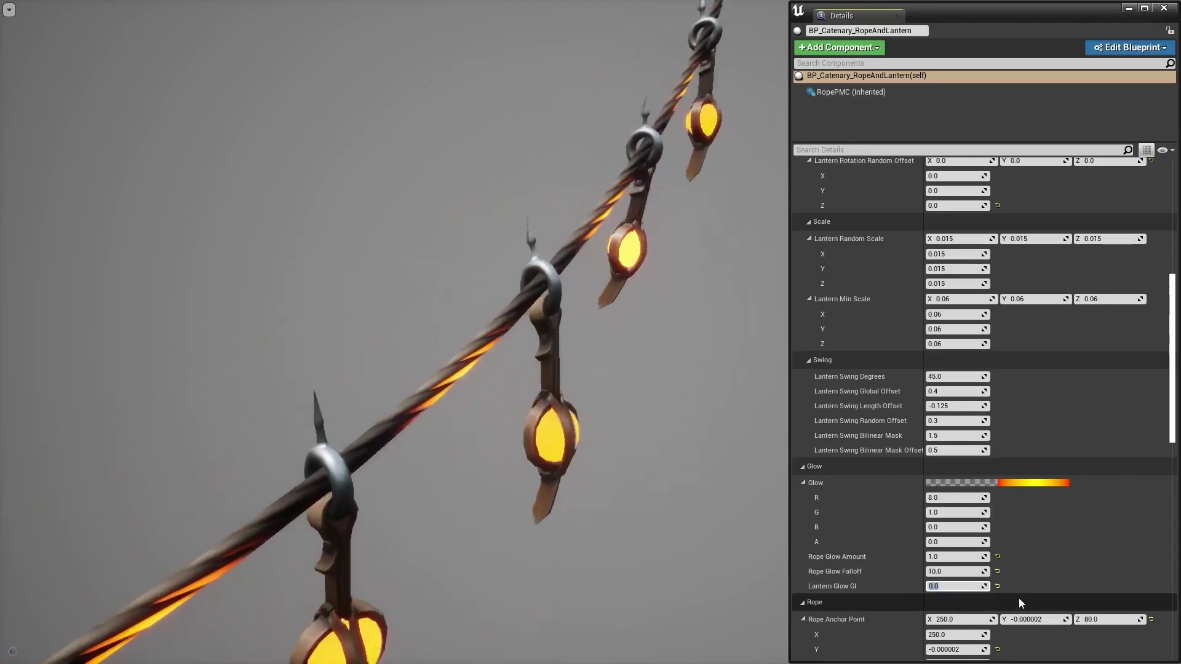
type("1")
key("Return")
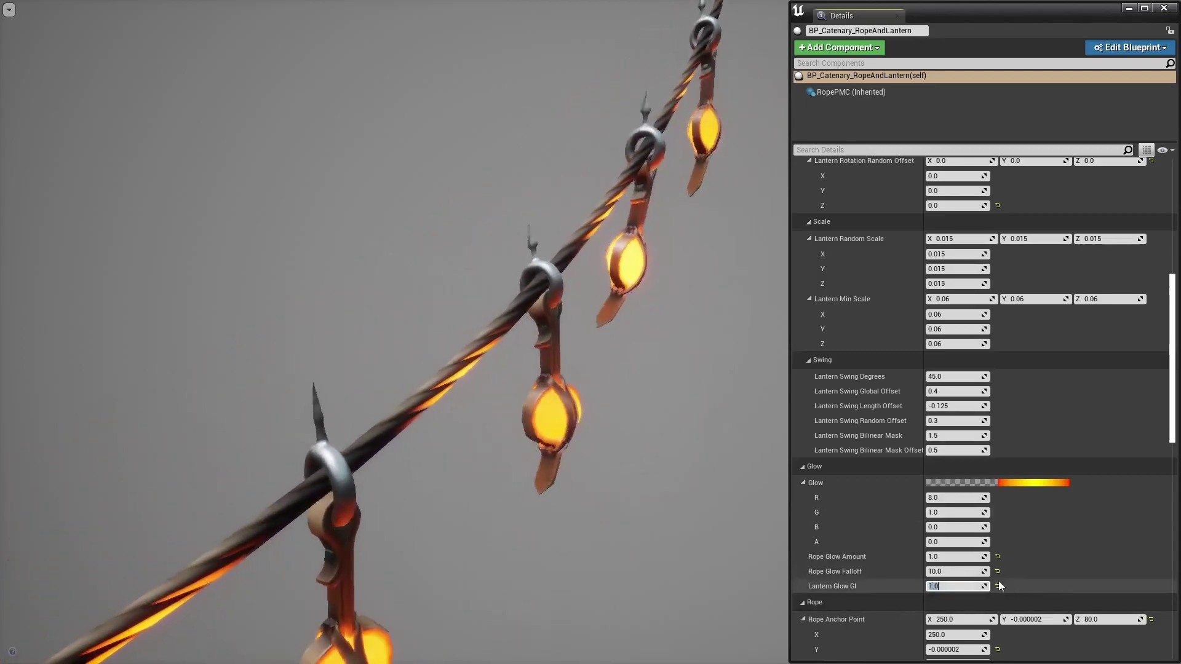
scroll(680, 475, "down", 8)
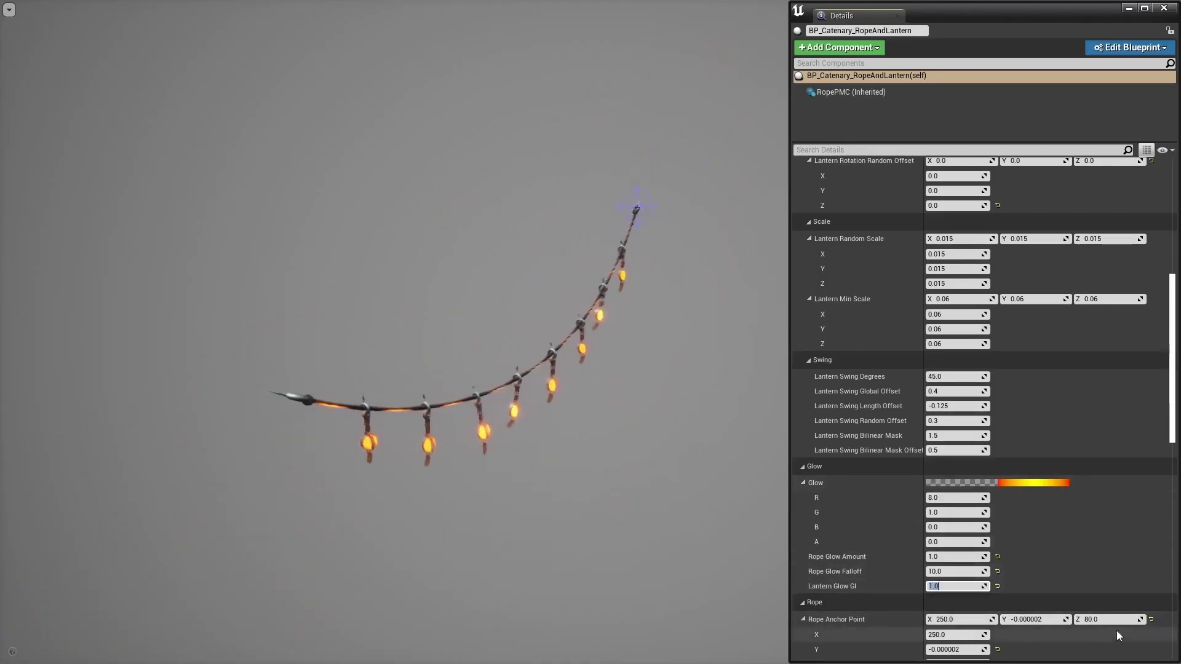
Try a Rope Stiffness of 3, restore it to 1.5, and move the rope anchor point to about X 224, Y -15.
scroll(1000, 503, "down", 5)
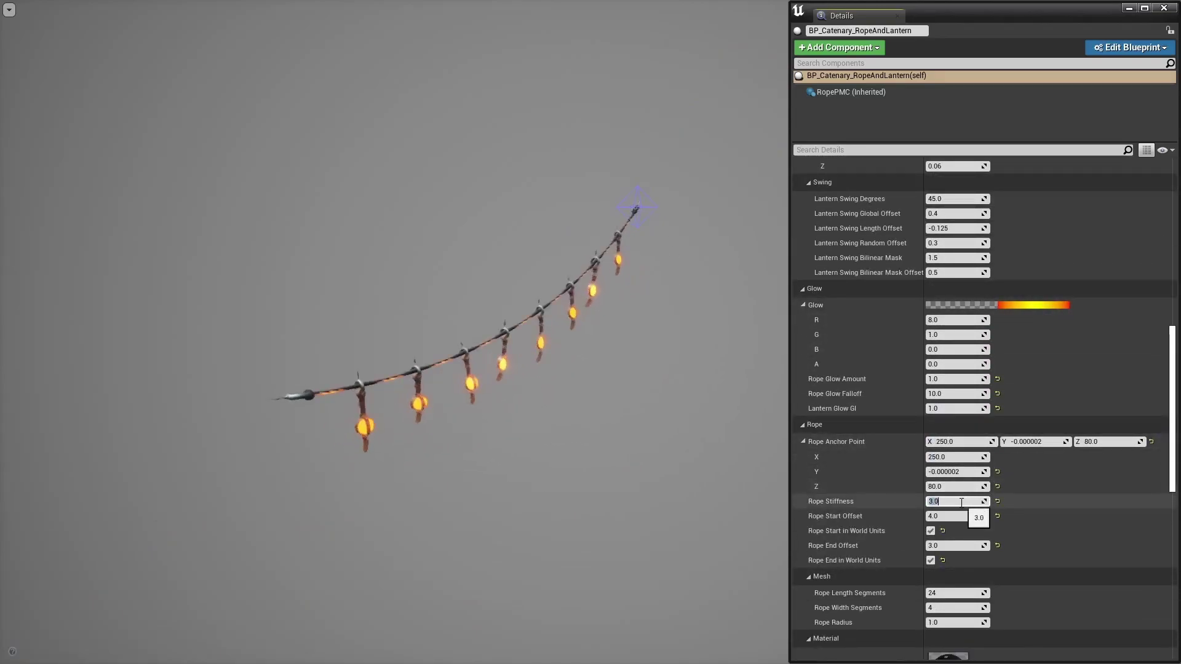
key("Return")
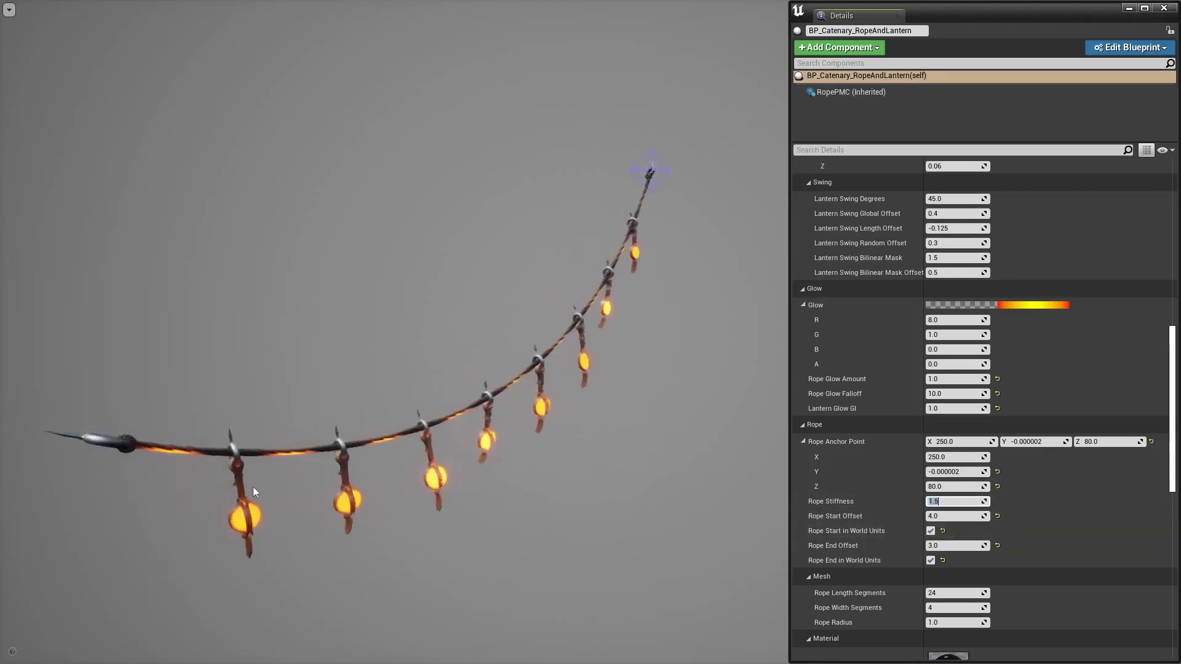
left_click(957, 517)
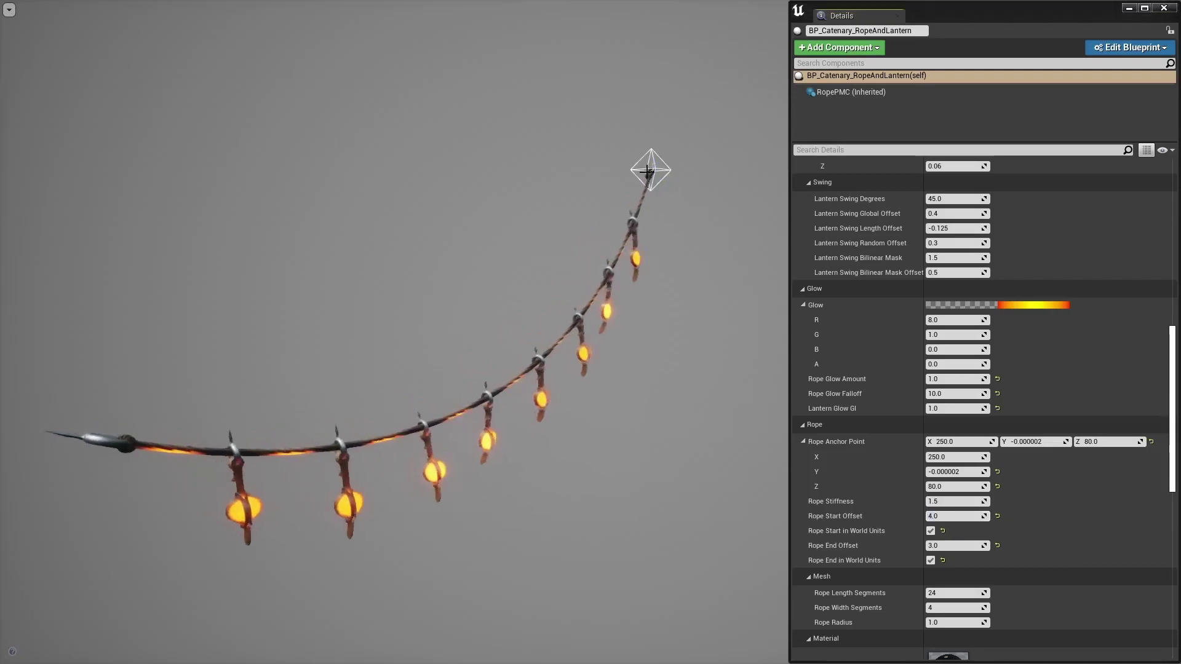
left_click_drag(755, 174, 595, 186)
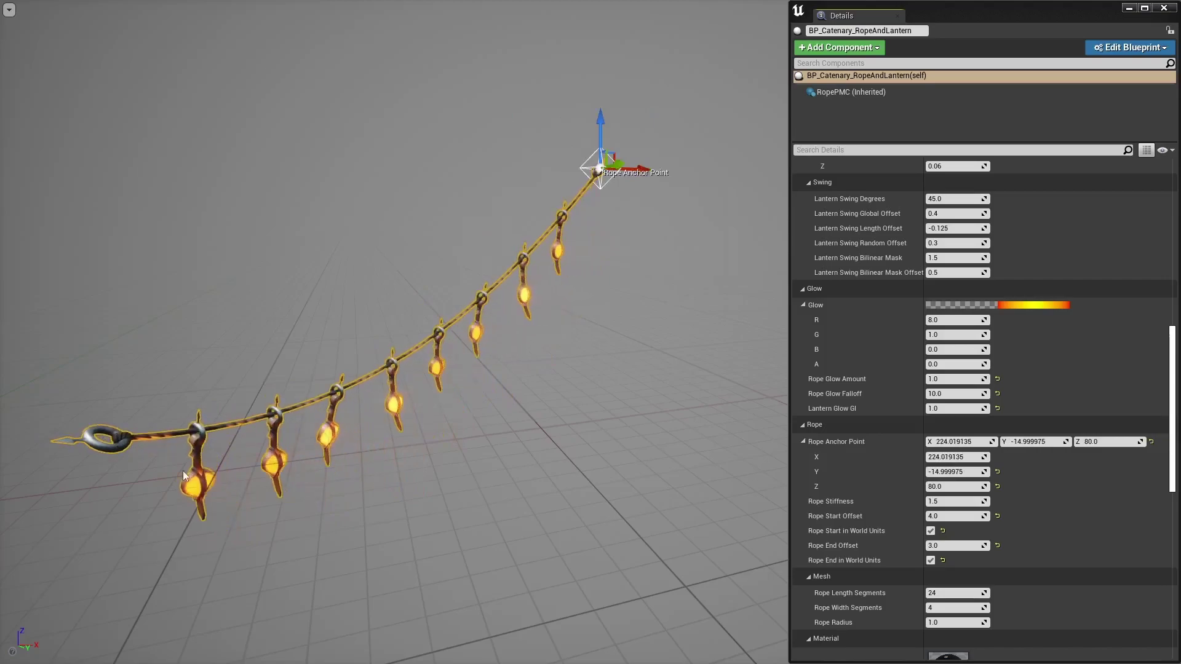
Try a Rope Start Offset of 0.1 without world units, and restore it to 4 in world units.
left_click(944, 516)
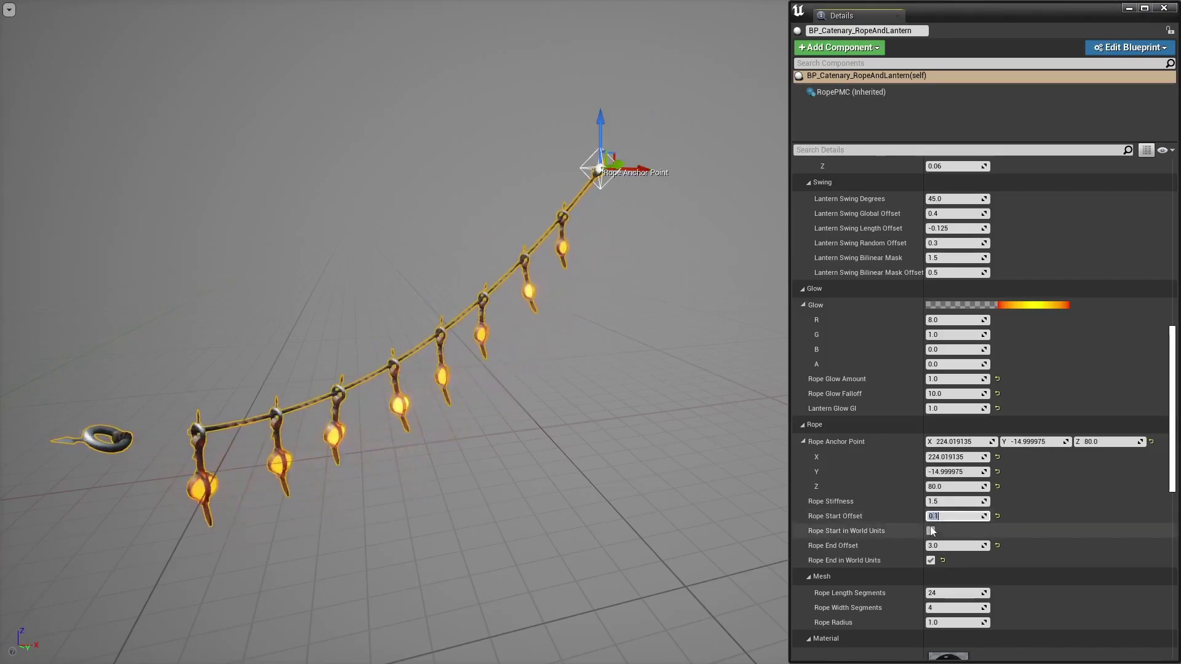
left_click(930, 531)
Try a Rope Length Segments value of 4 and set it to 20.
scroll(909, 503, "down", 3)
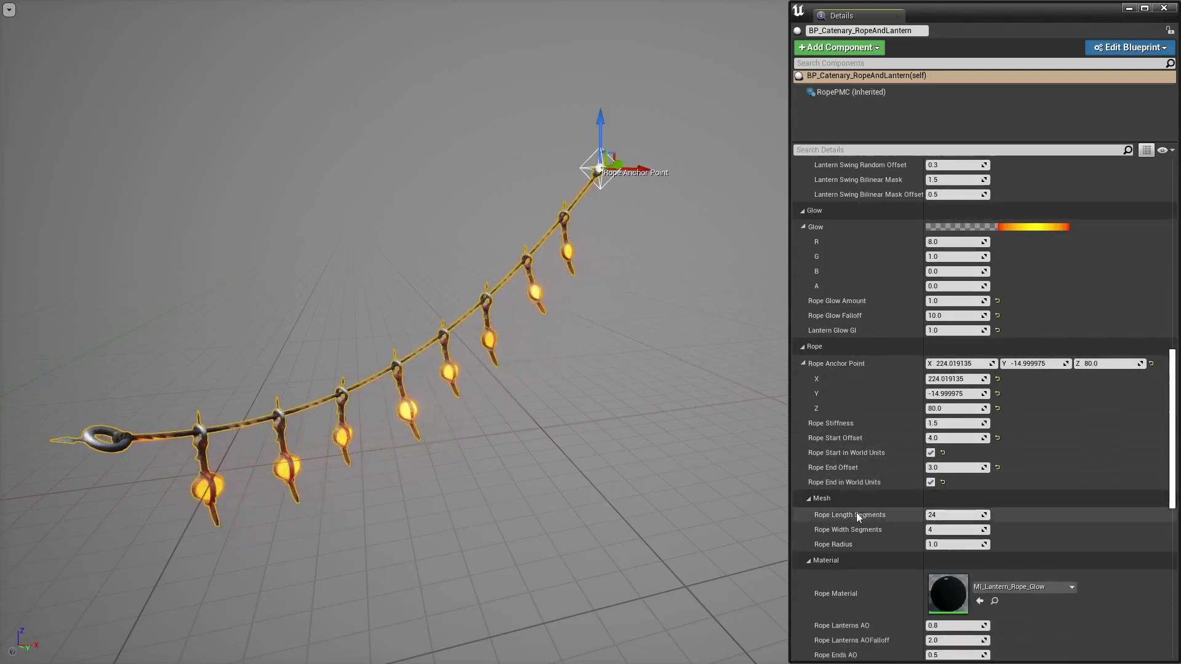
left_click(950, 516)
type("4")
key("Return")
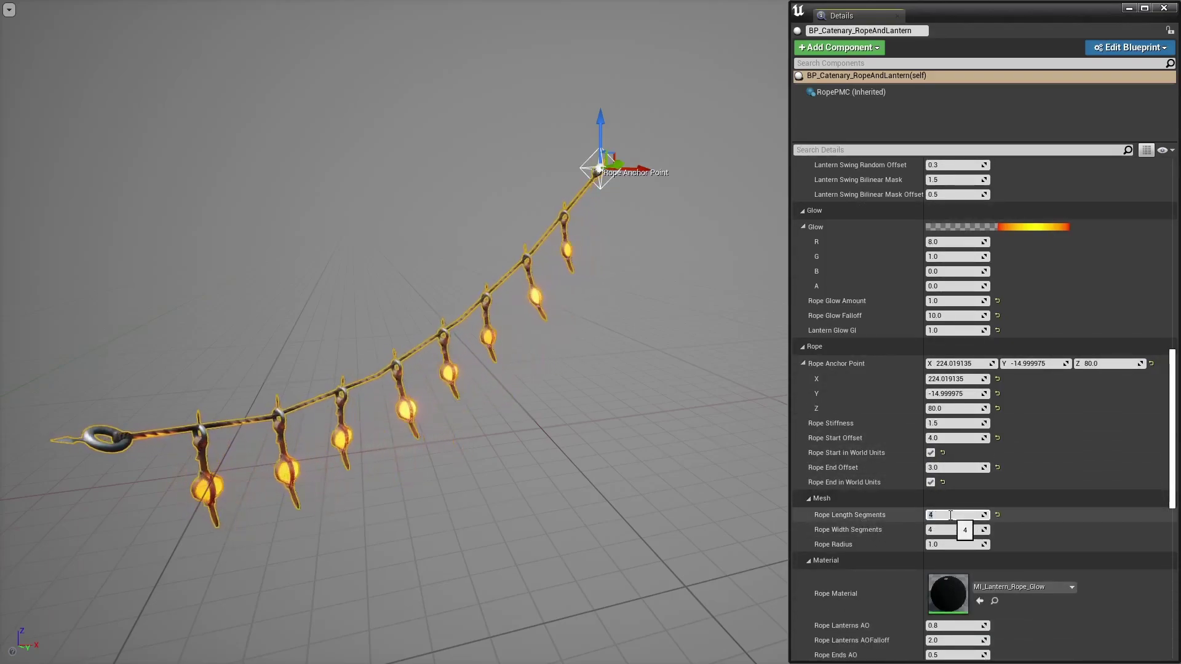
type("20")
key("Return")
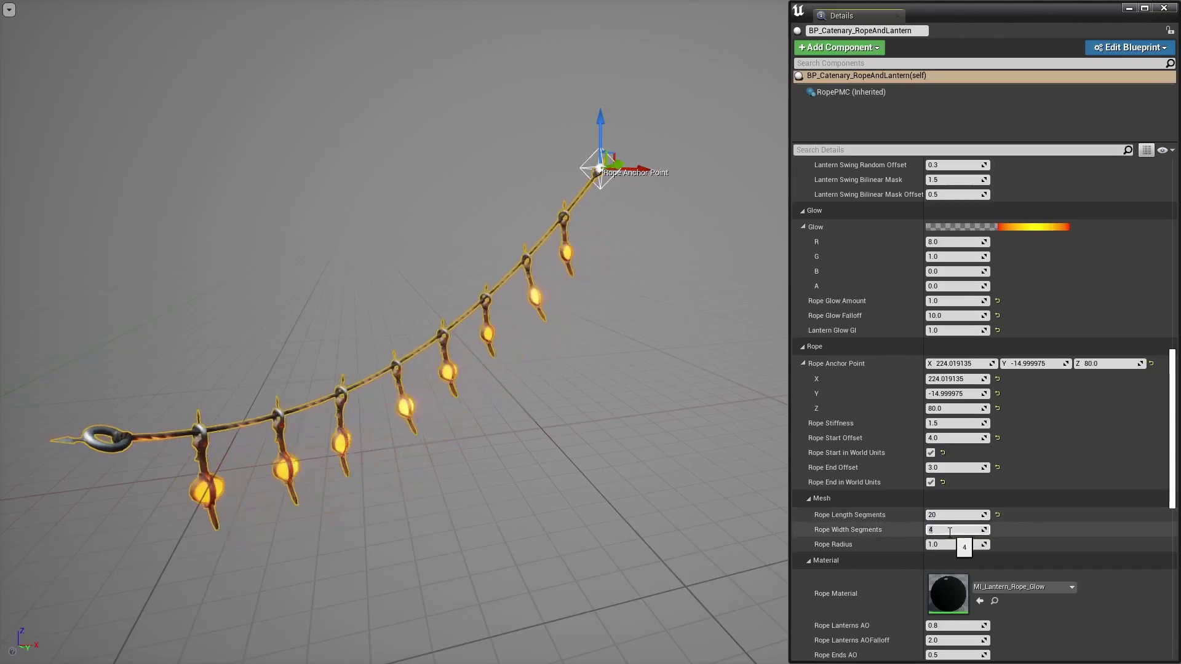
Try Rope Width Segments of 10 with a Rope Radius of 2, and restore them to 4 and 1.
key("Return")
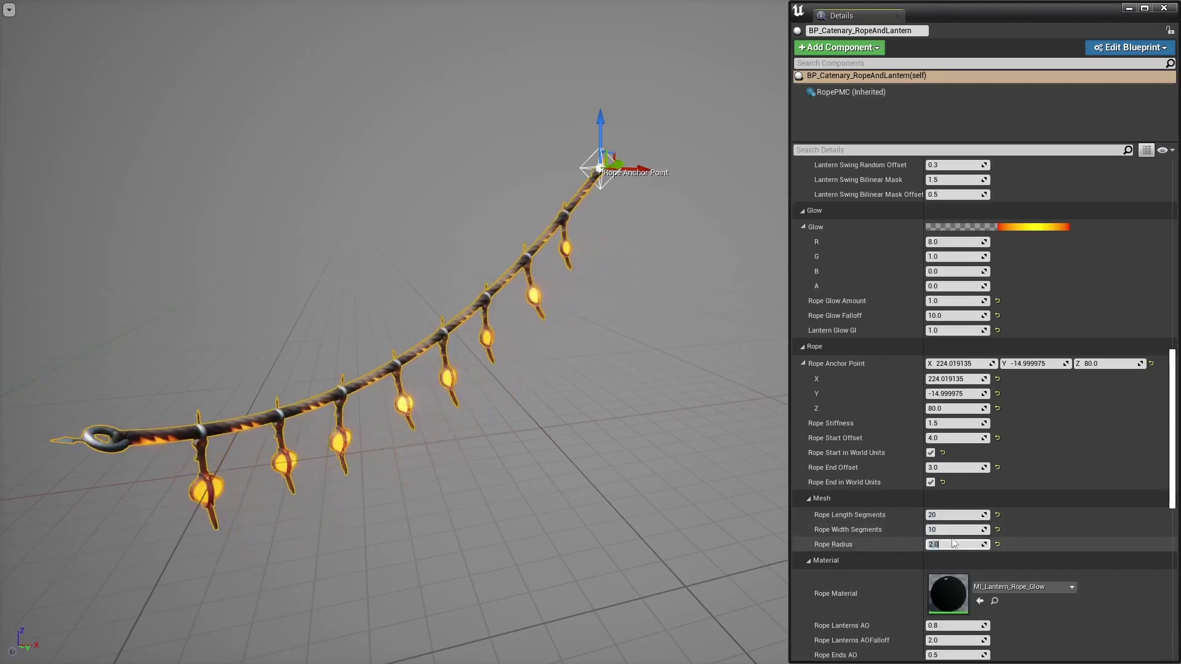
type("1")
left_click(953, 531)
type("4")
key("Return")
Compare Rope Lanterns AO values of 1 and 0 on the rope up close, and set it to 1.
scroll(984, 529, "down", 3)
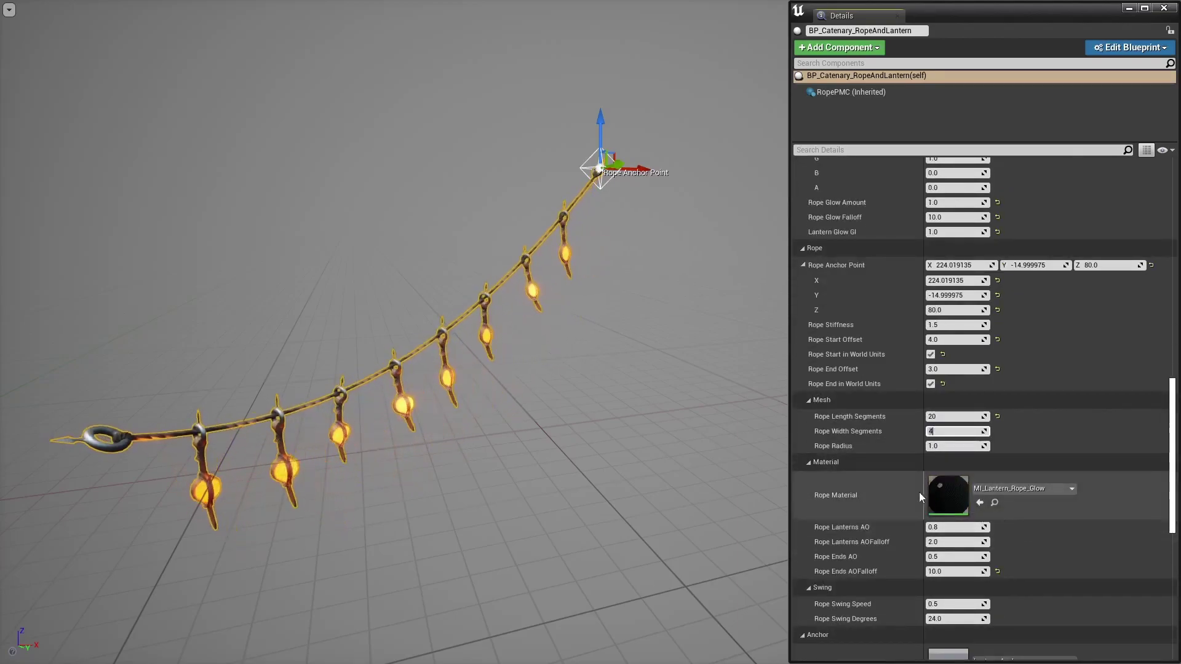
left_click(951, 527)
type("1")
key("Return")
key("g")
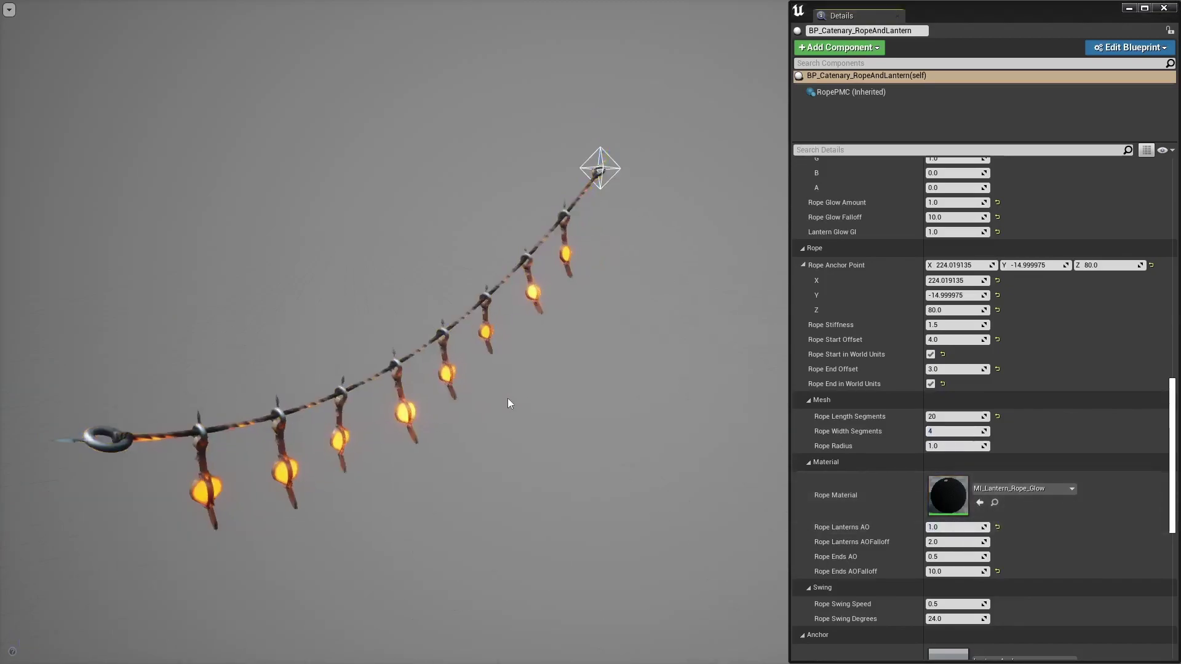
scroll(507, 398, "up", 3)
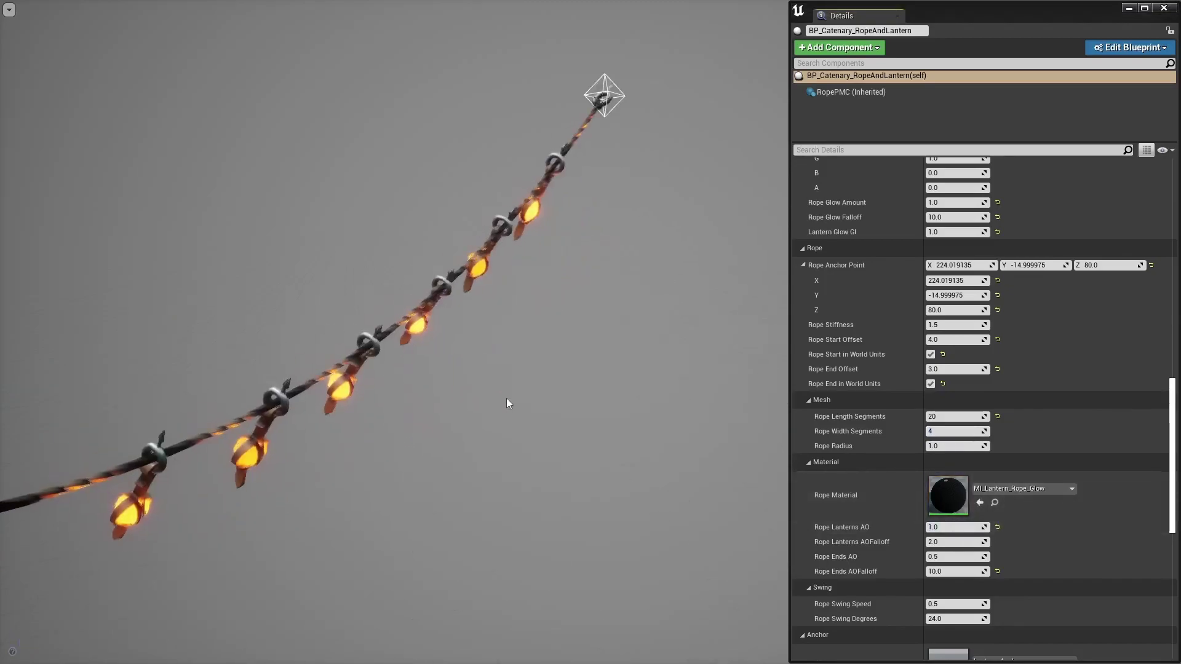
left_click(951, 528)
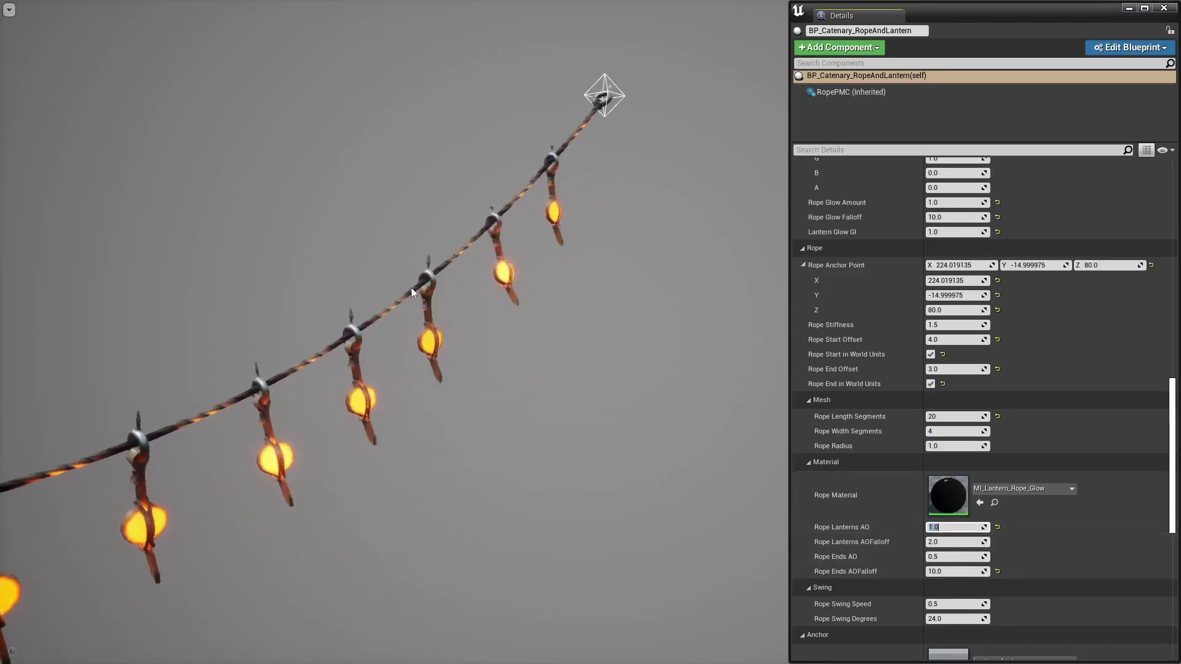
type("0")
key("Return")
type("1")
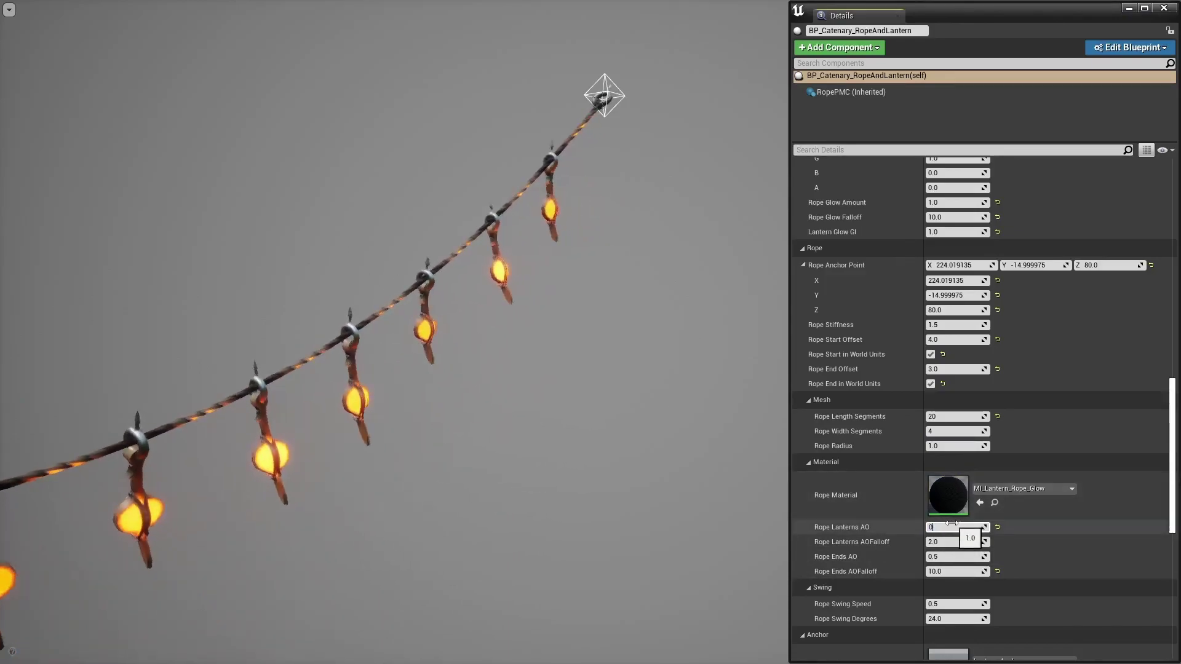
key("Return")
Set Rope Ends AO to 1.
left_click(946, 555)
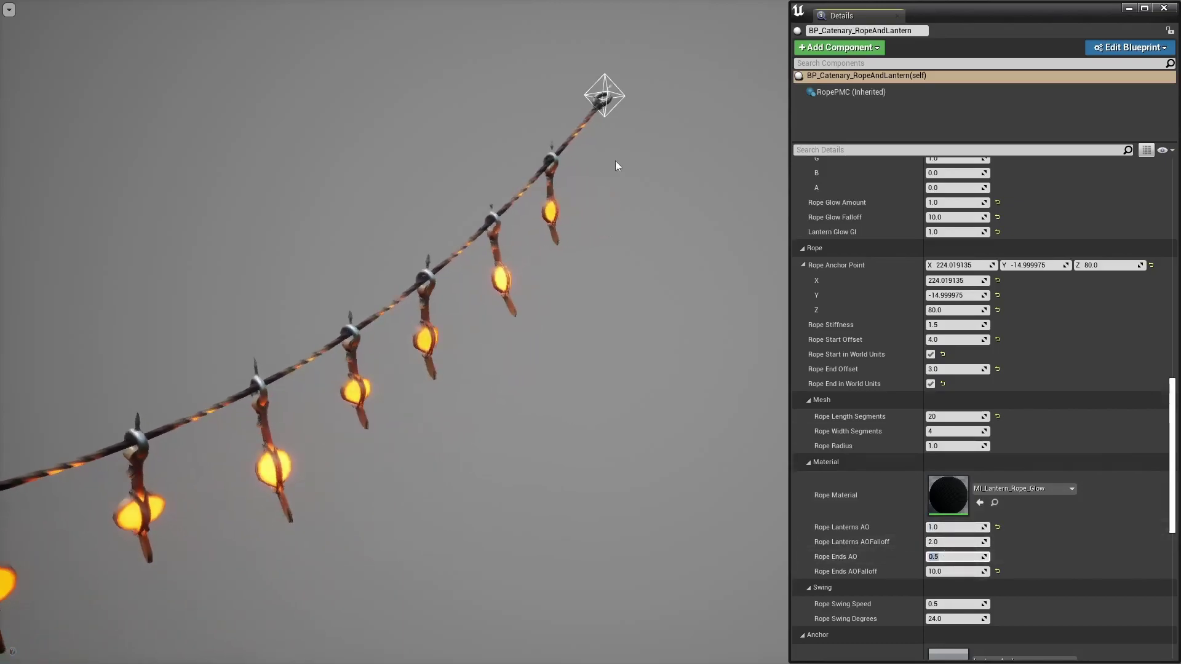
type("1")
key("Return")
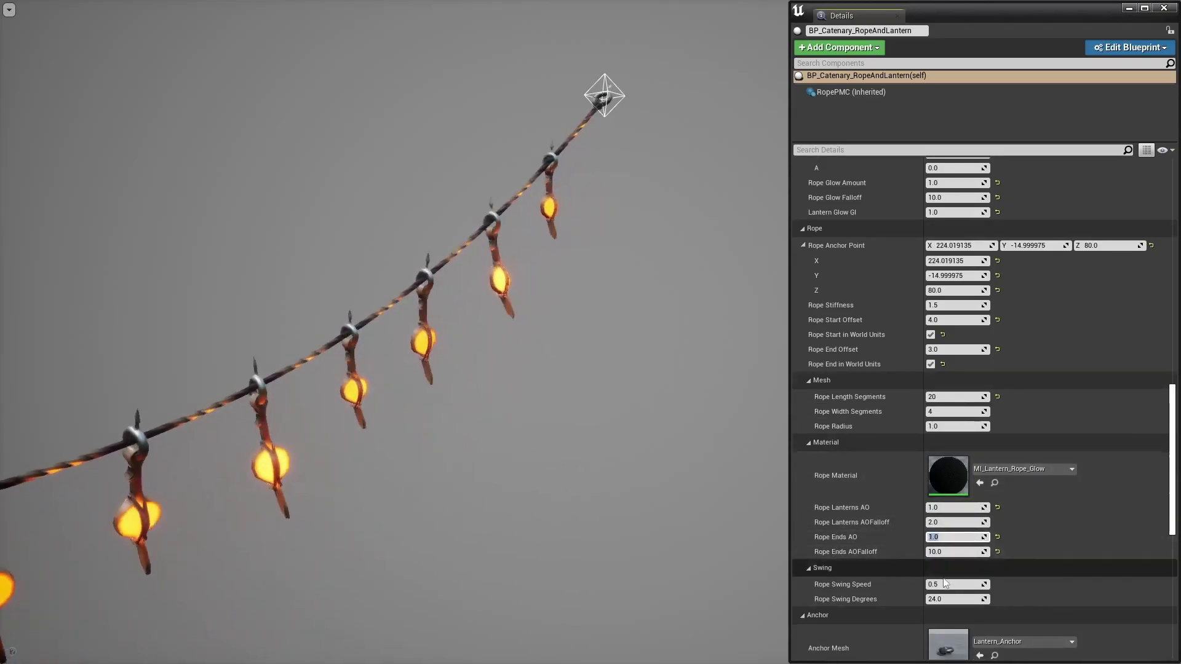
Try Rope Swing Speed values of 1 and 0.2, set it to 0.4, and set Rope Swing Degrees to 48.
scroll(584, 456, "down", 4)
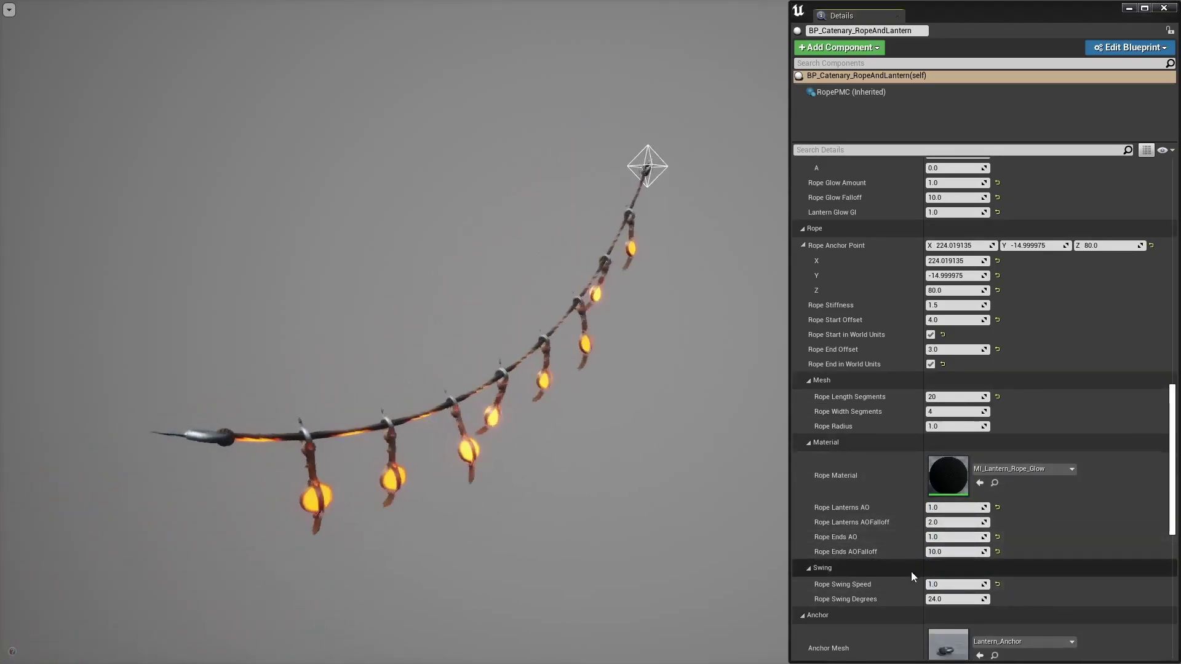
left_click(947, 584)
type("0.2")
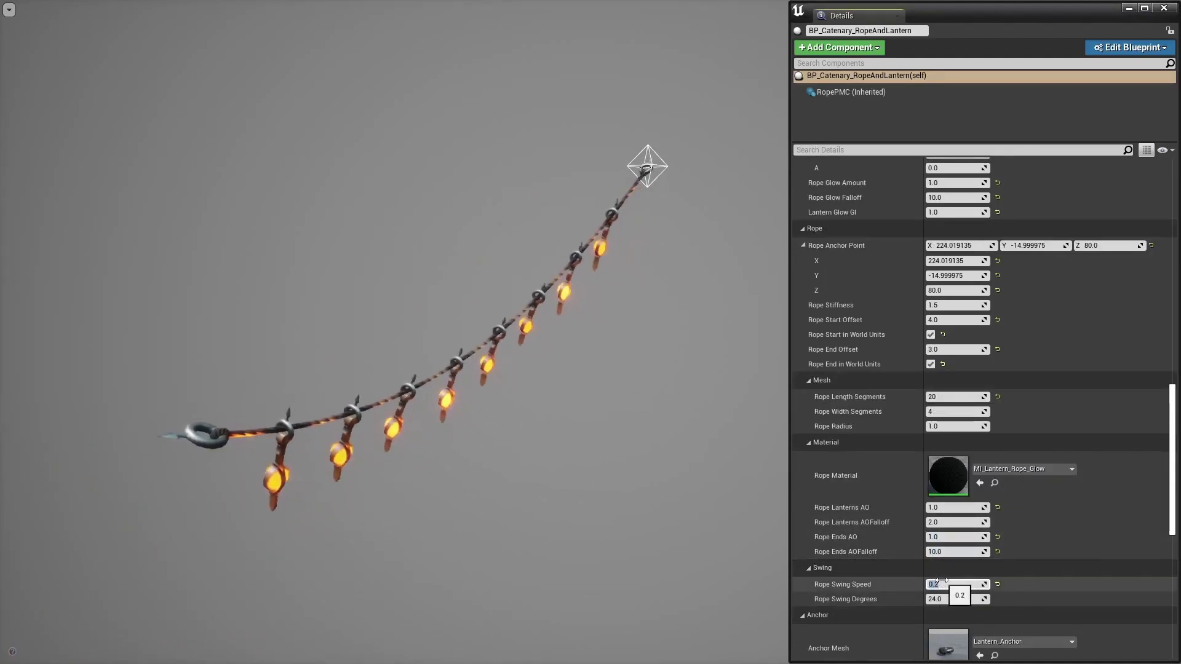
type("0.4")
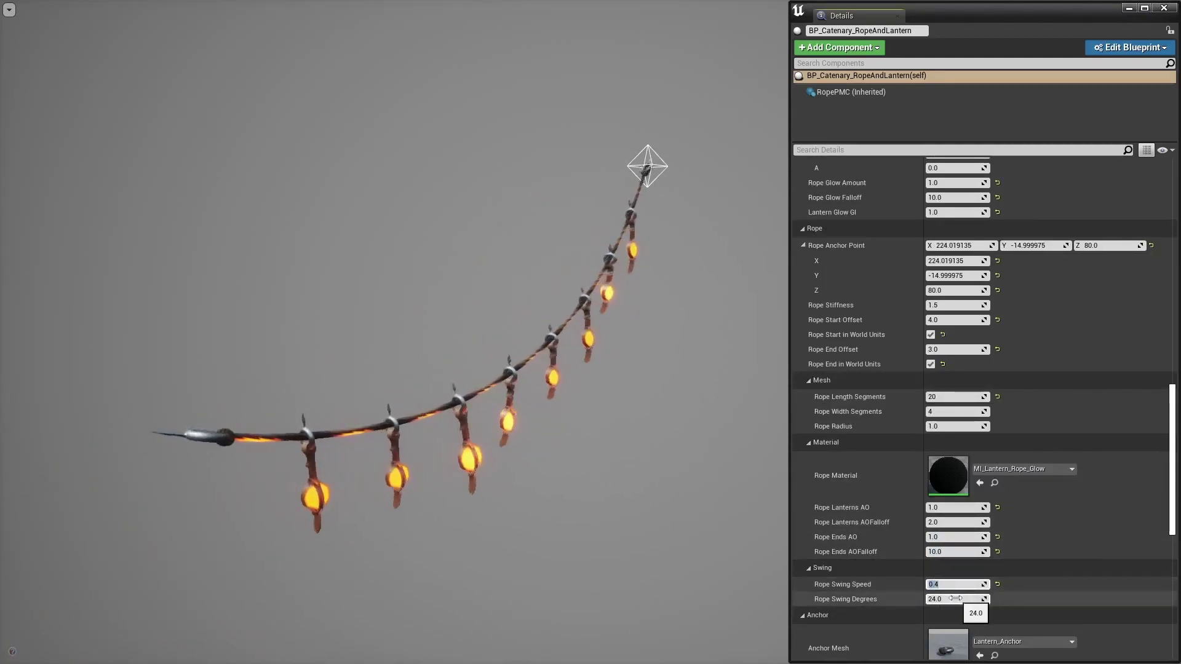
scroll(983, 597, "down", 6)
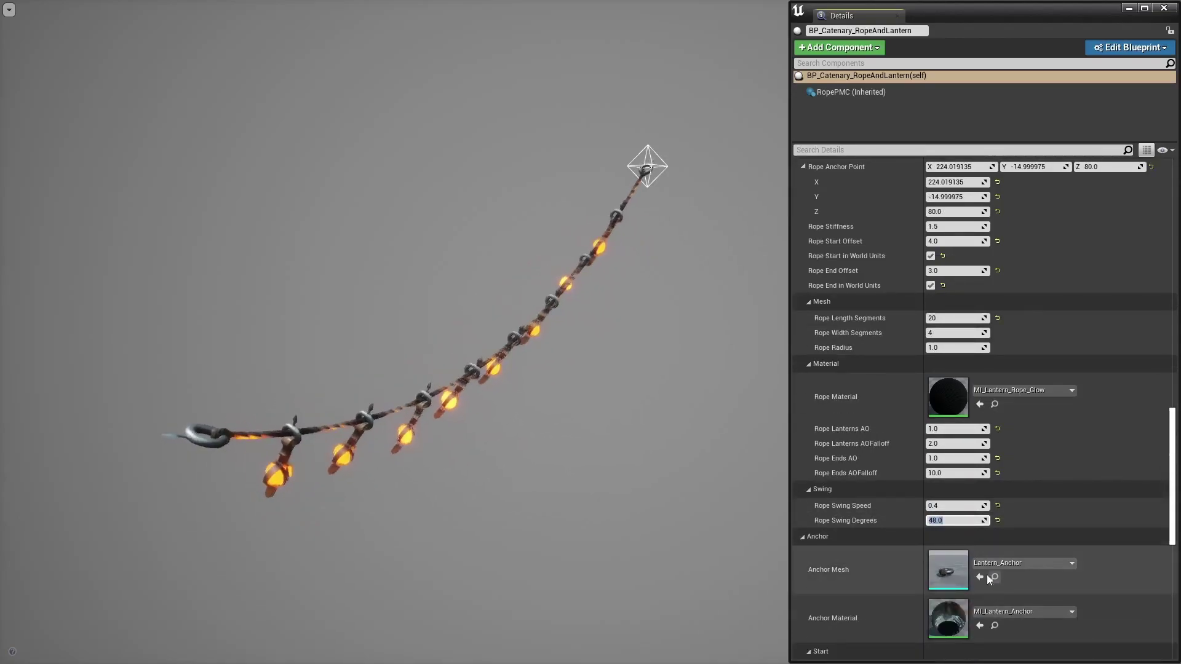
Turn the rope's start and end anchors off and back on.
scroll(938, 515, "down", 2)
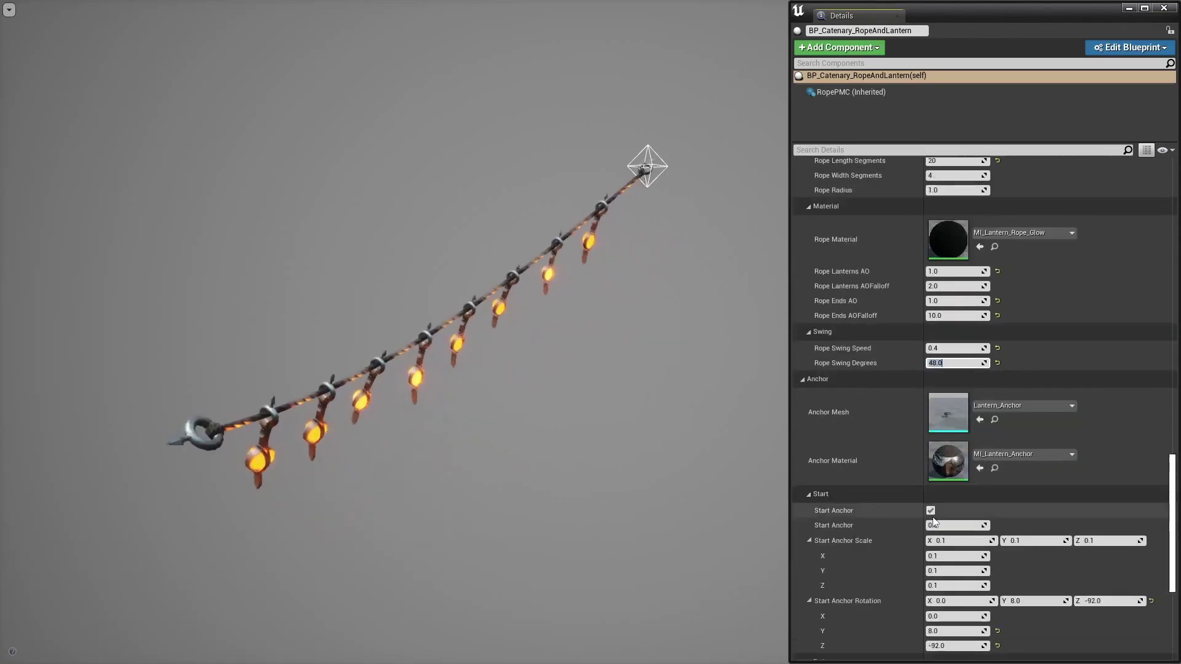
scroll(932, 516, "down", 3)
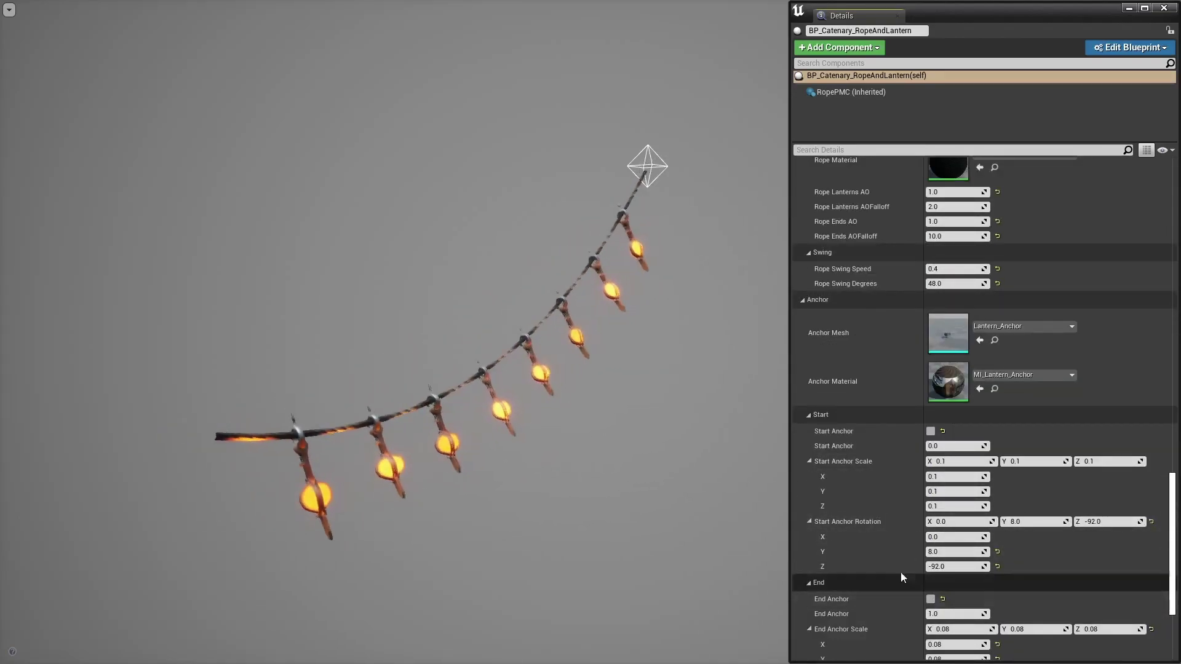
left_click(931, 599)
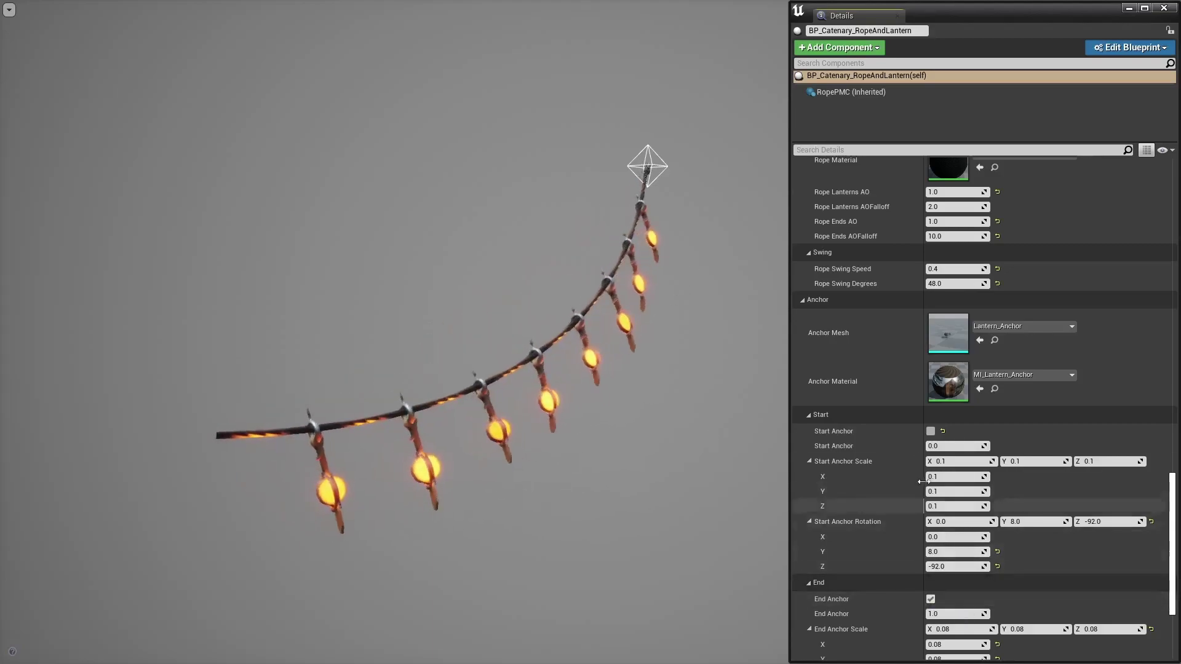
Reset Lantern Glow GI, Rope Glow Falloff and Rope Glow Amount to their default values.
scroll(953, 418, "up", 15)
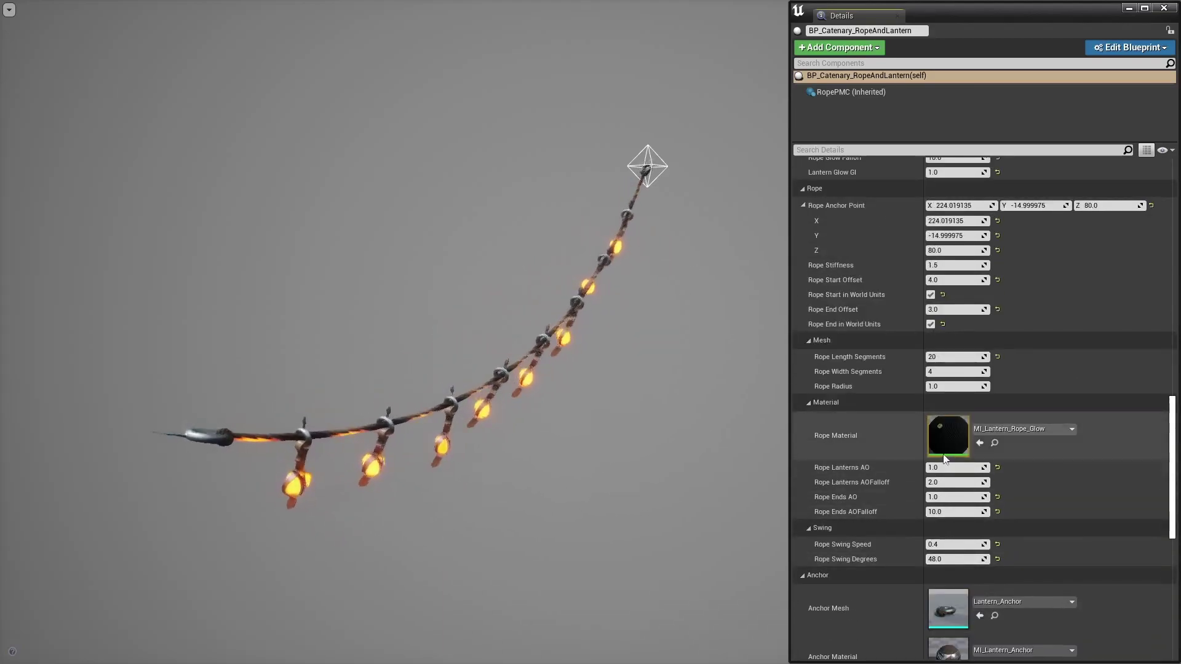
left_click(998, 309)
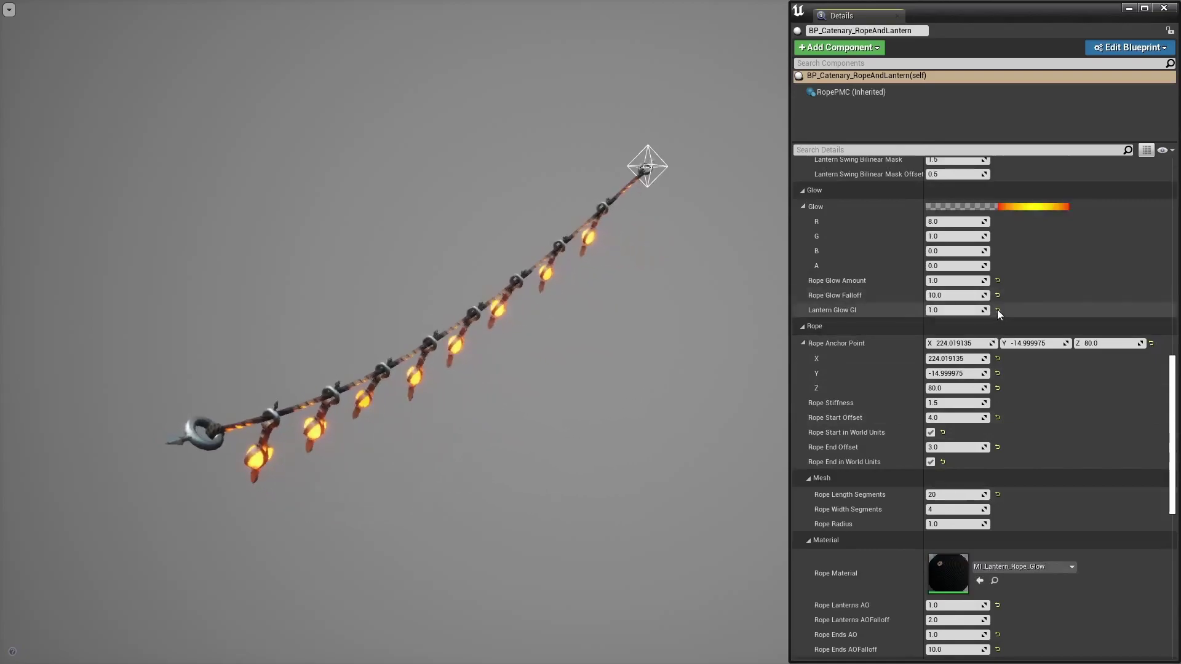
left_click(997, 295)
left_click(997, 281)
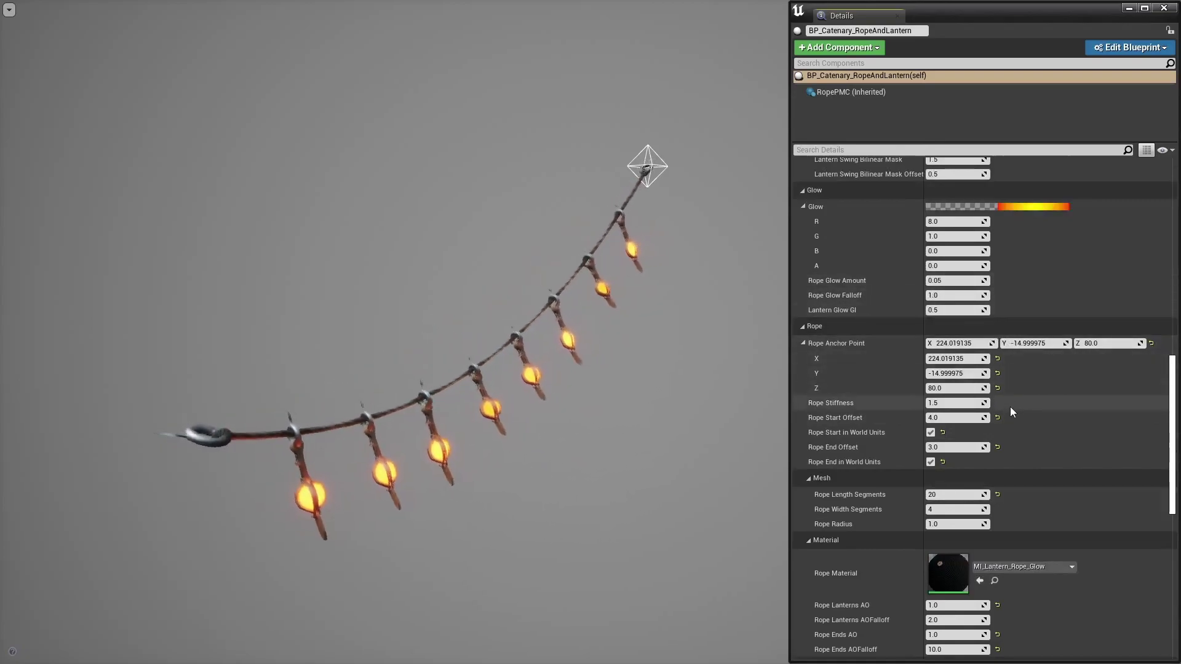
Move the rope anchor point to about X 285, Y 20, keeping Z at 80.
scroll(1003, 427, "down", 1)
scroll(1002, 427, "down", 1)
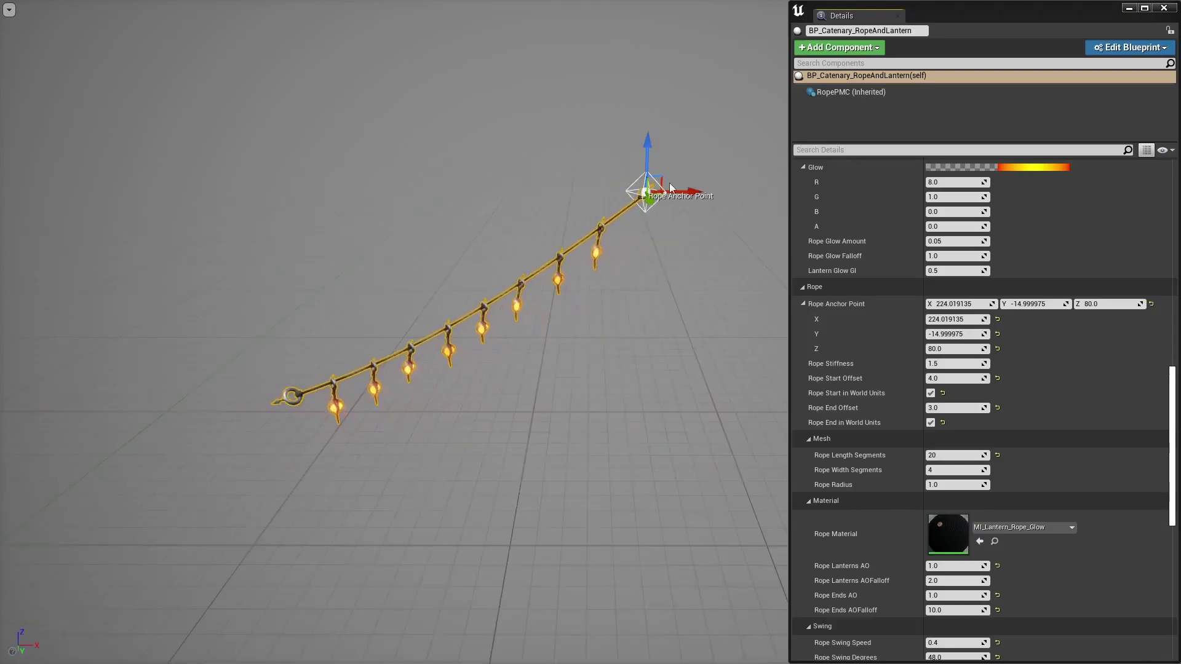
right_click_drag(679, 188, 606, 188)
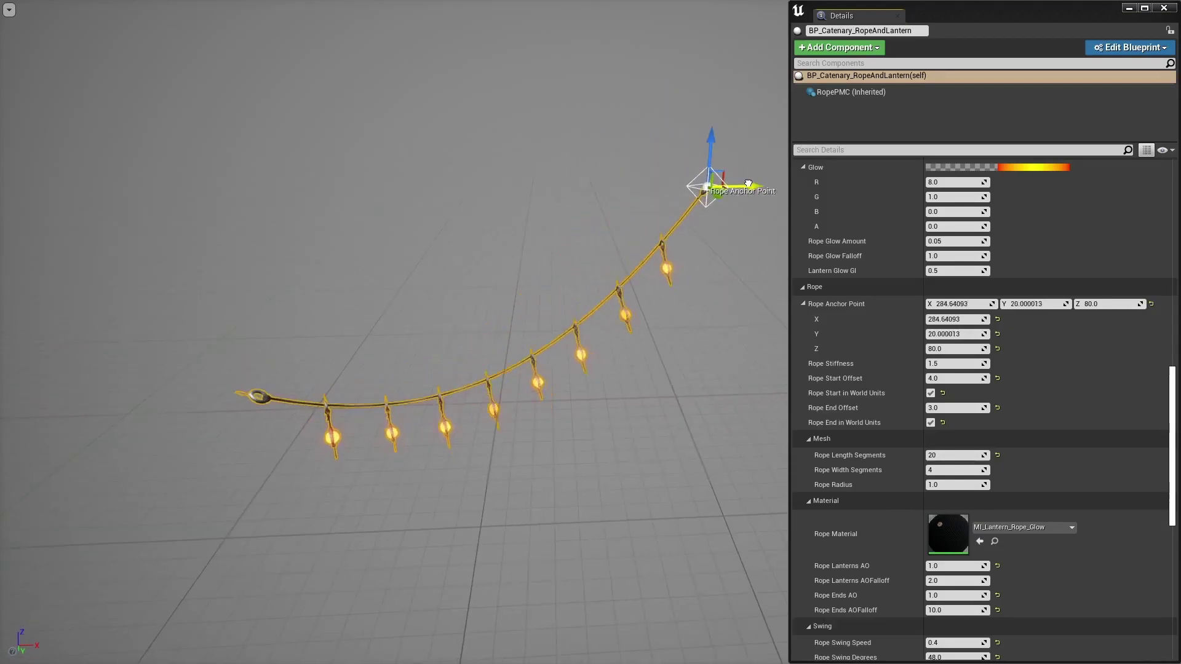